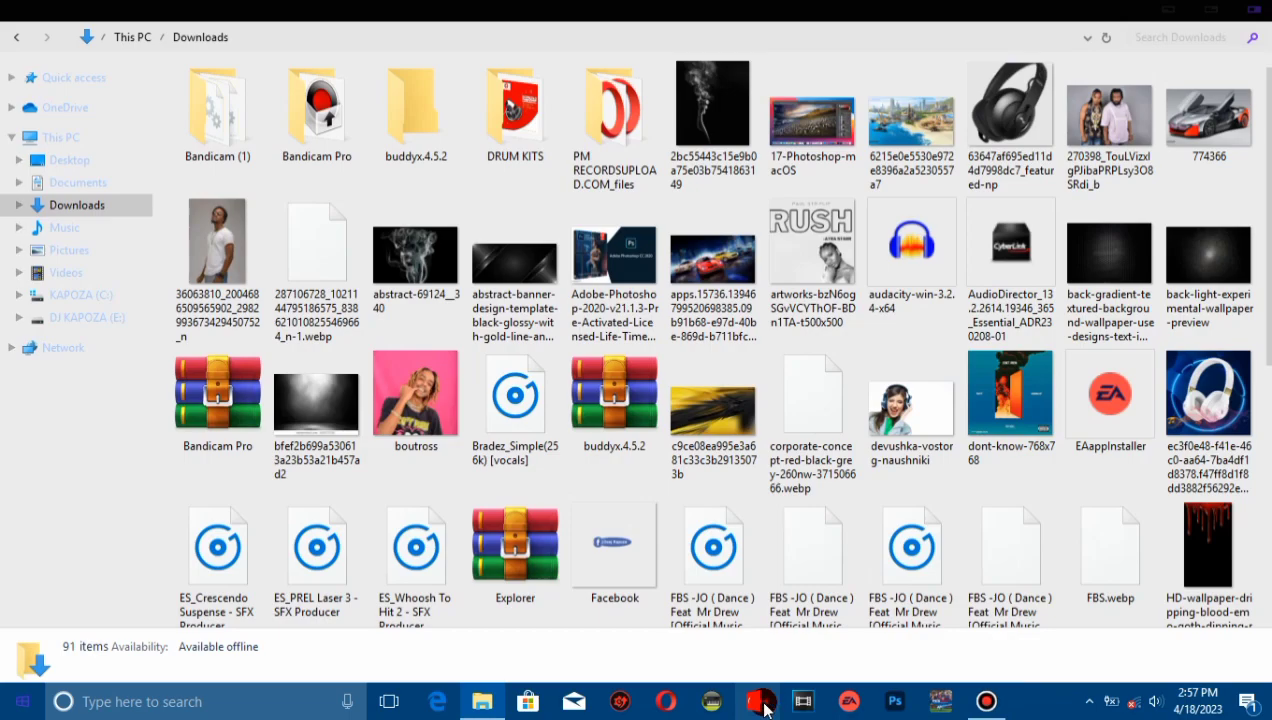
Switch to VirtualDJ and dismiss its update offer and the other startup messages.
{"action": "left_click", "coordinate": [762, 703]}
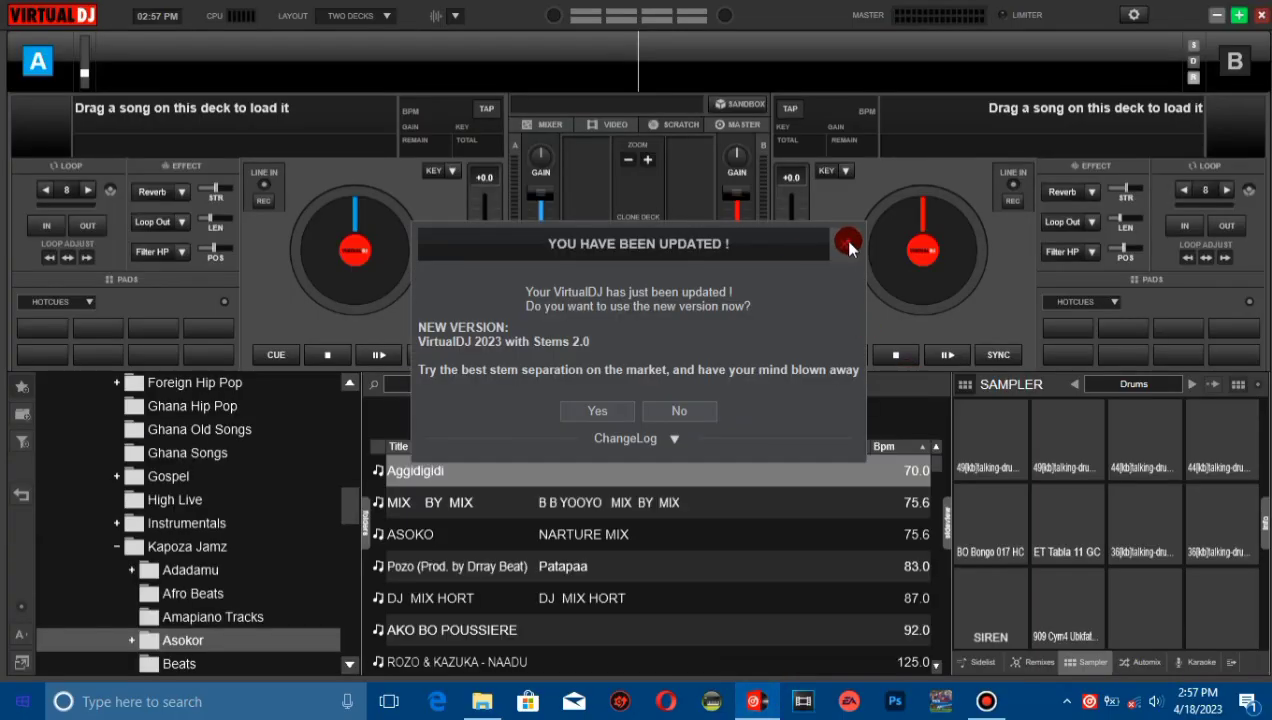
{"action": "left_click", "coordinate": [848, 244]}
{"action": "left_click", "coordinate": [848, 155]}
{"action": "left_click", "coordinate": [597, 385]}
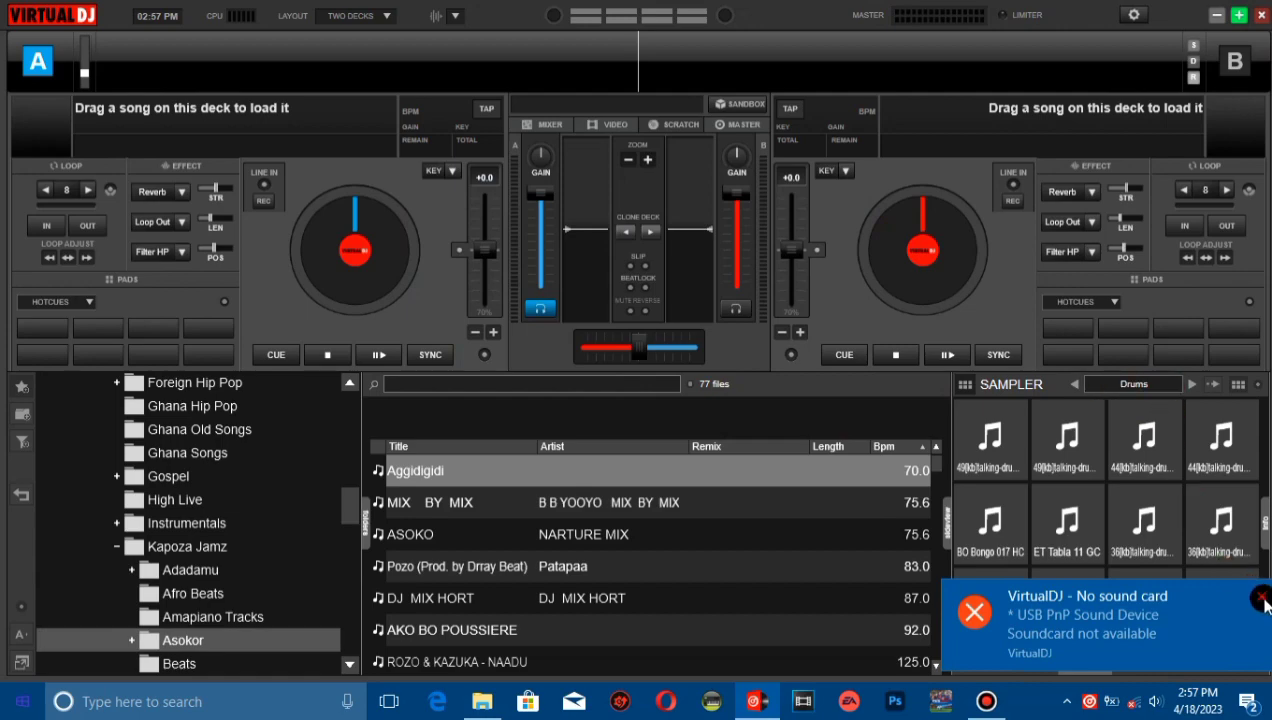
Create a new sampler bank named DRUMS KIT.
{"action": "left_click", "coordinate": [1133, 386]}
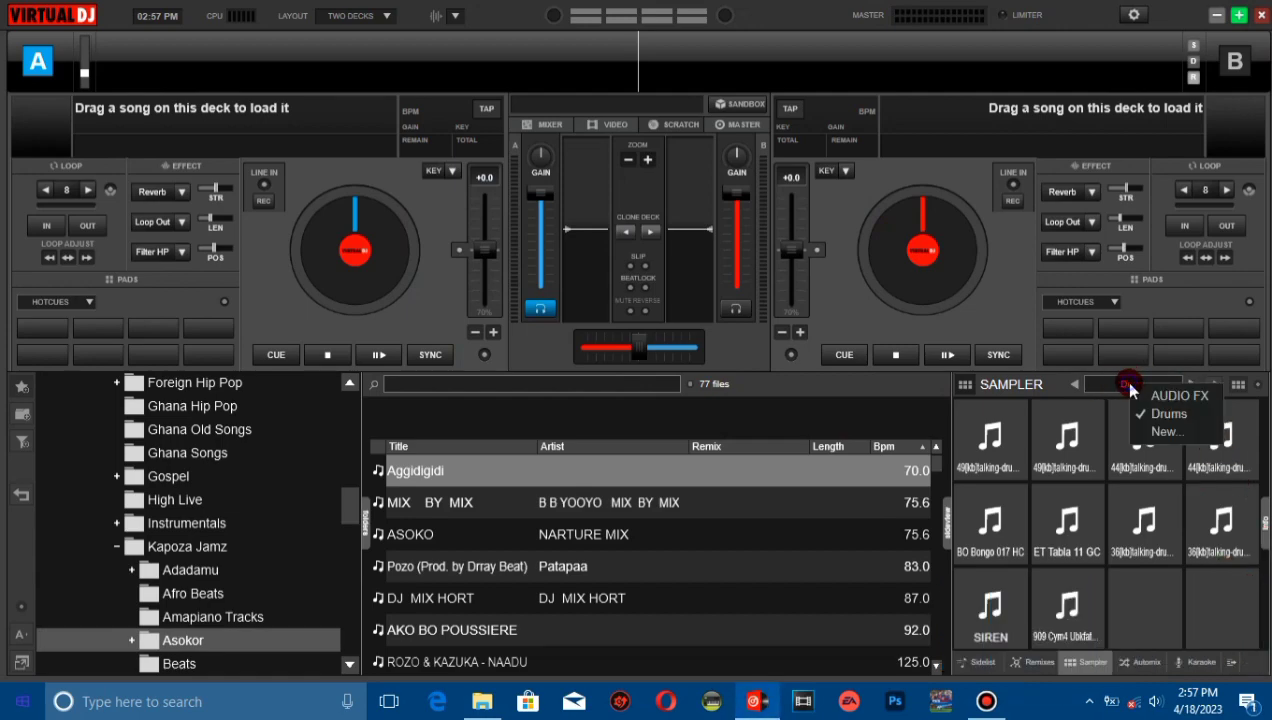
{"action": "left_click", "coordinate": [1170, 432]}
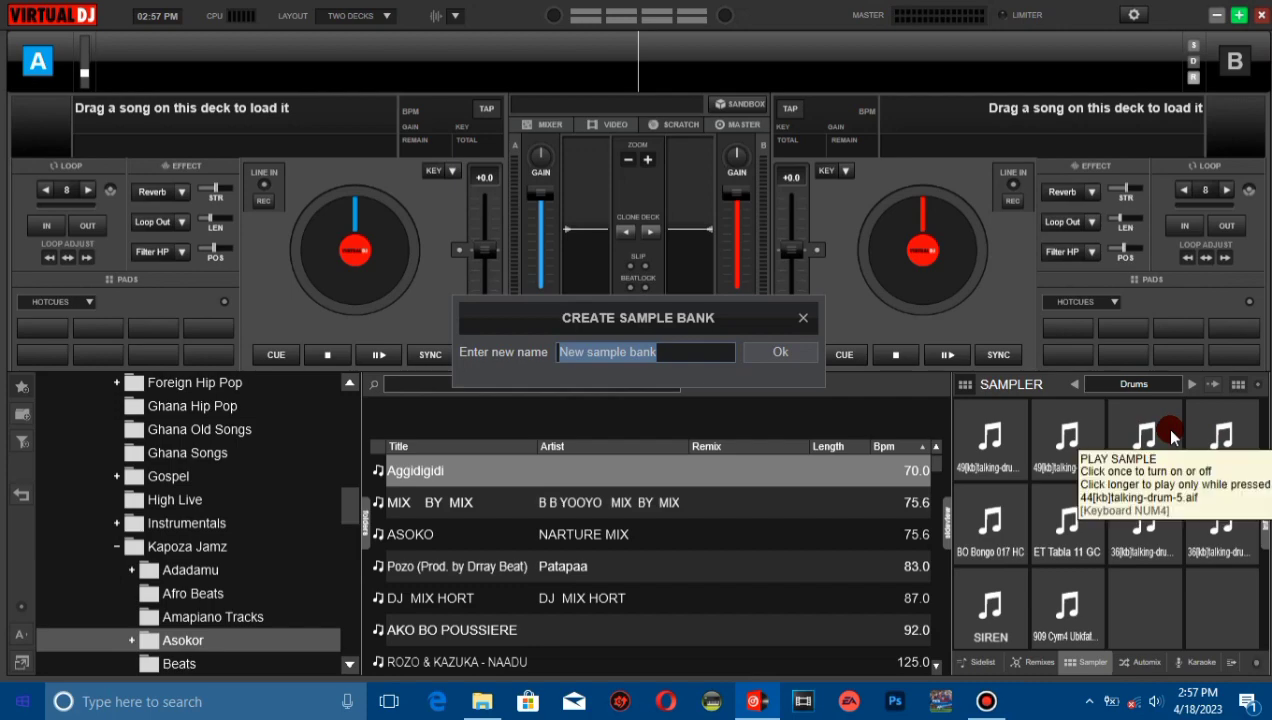
{"action": "key", "text": "BackSpace"}
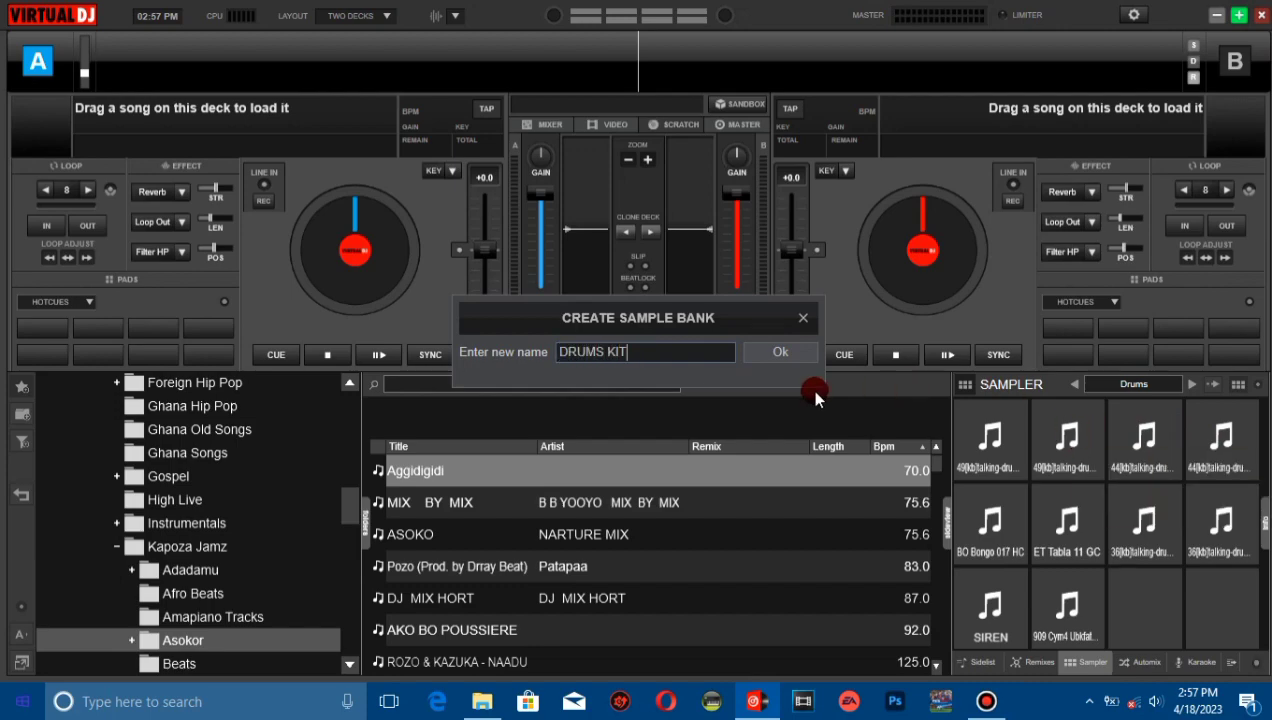
{"action": "left_click", "coordinate": [789, 352]}
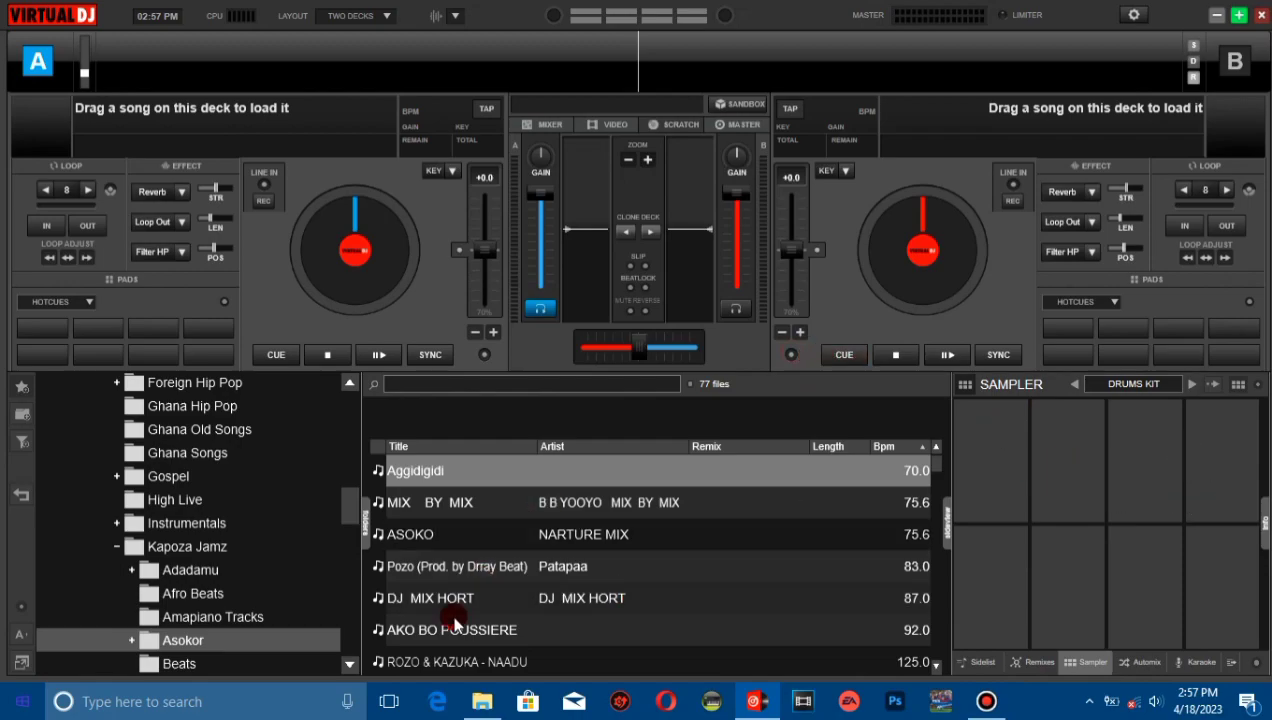
Switch to File Explorer, open the DRUM KITS folder in Downloads, and shrink its window so the sampler stays accessible.
{"action": "left_click", "coordinate": [482, 701]}
{"action": "double_click", "coordinate": [490, 112]}
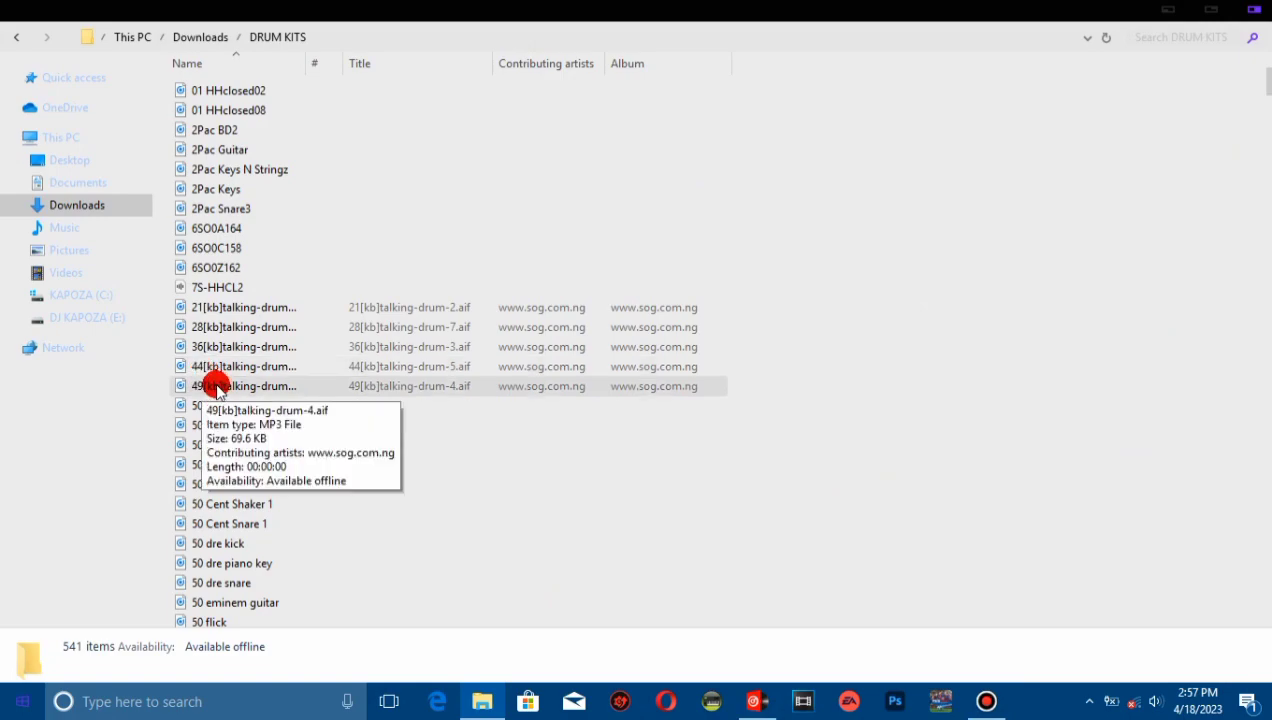
{"action": "double_click", "coordinate": [462, 14]}
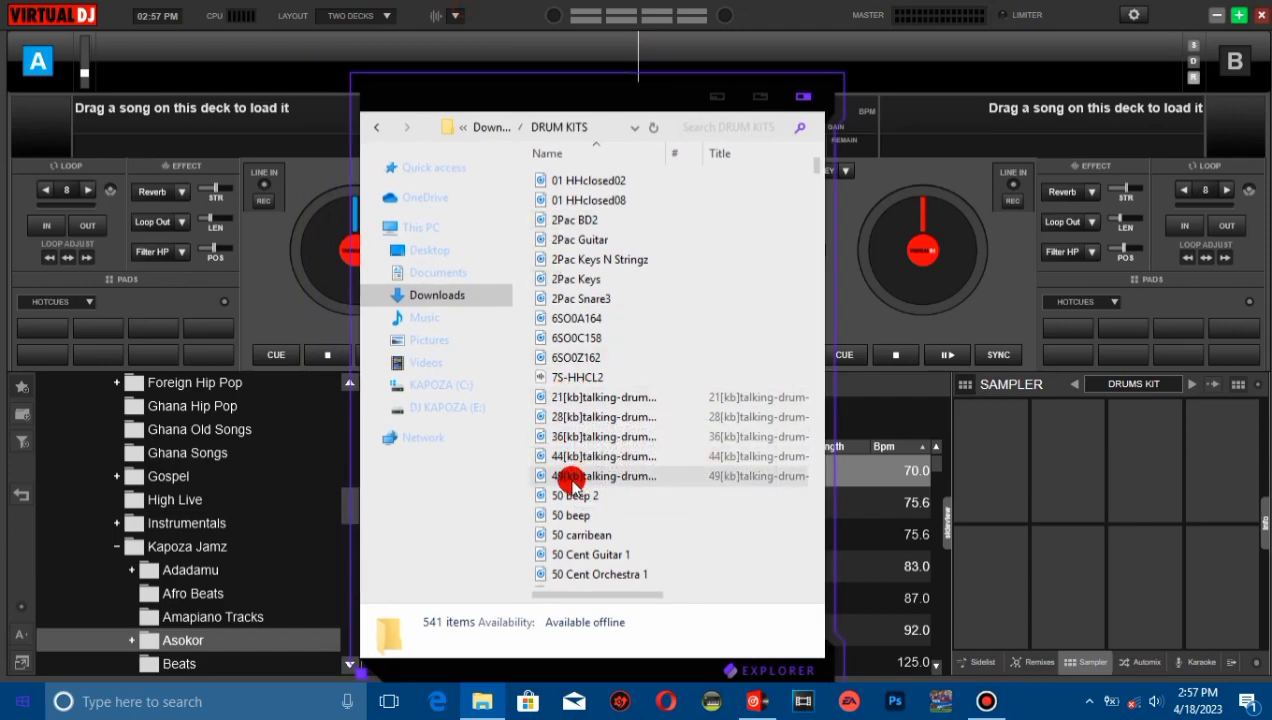
Load the 49[kb]talking-drum-4 sample into the first two slots of the DRUMS KIT bank.
{"action": "left_click", "coordinate": [568, 476]}
{"action": "left_click_drag", "start_coordinate": [573, 478], "coordinate": [972, 487]}
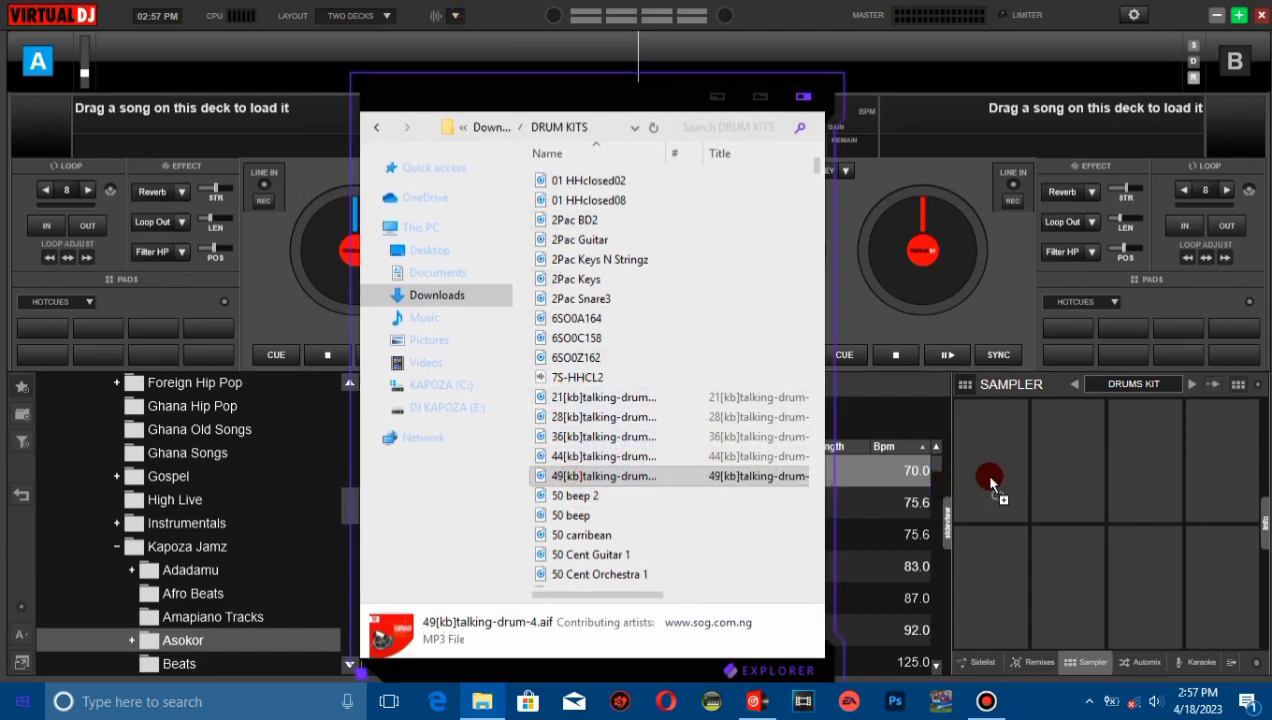
{"action": "left_click_drag", "start_coordinate": [990, 482], "coordinate": [991, 484]}
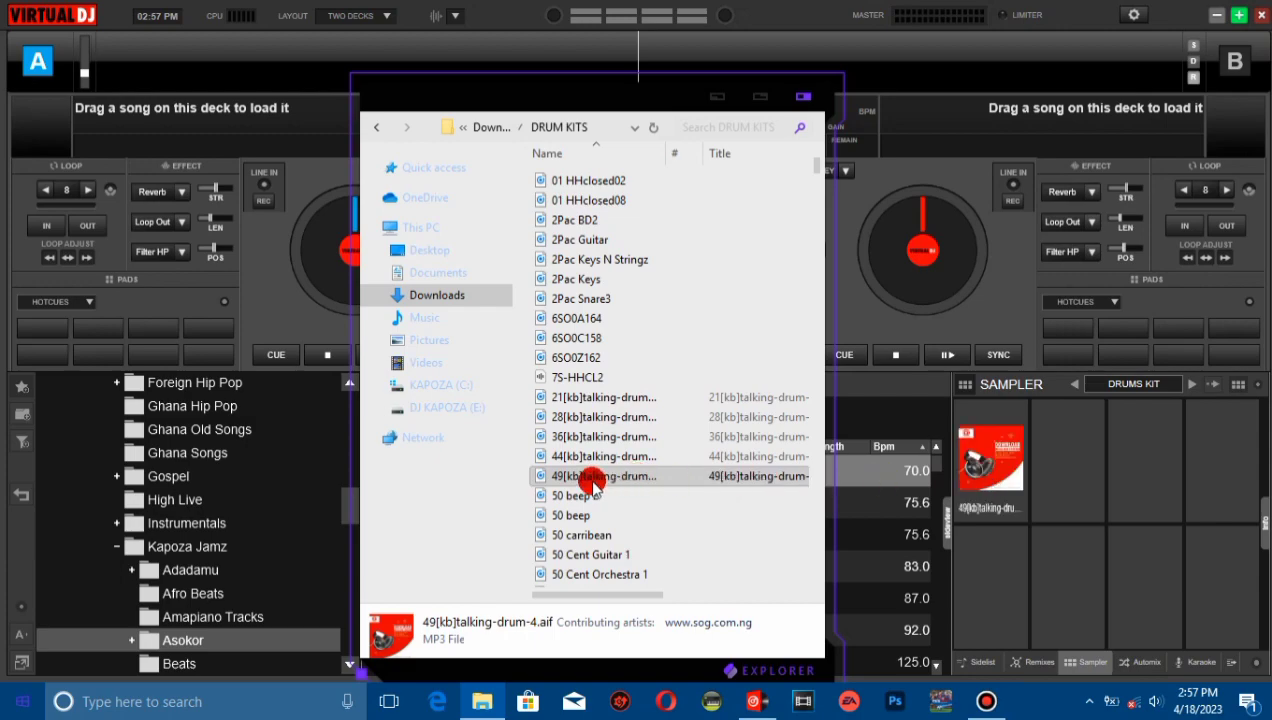
{"action": "left_click_drag", "start_coordinate": [585, 478], "coordinate": [1070, 482]}
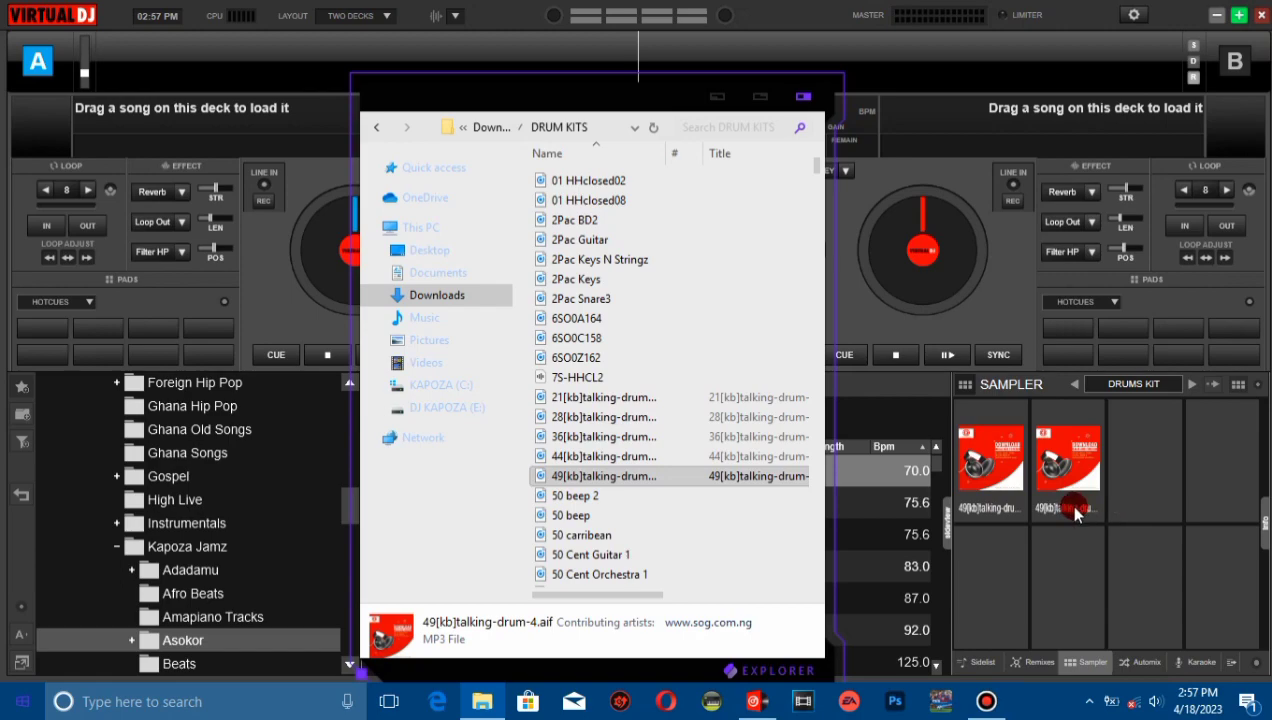
Load 44[kb]talking-drum-5 into the third and fourth slots of the DRUMS KIT bank, and BO Bongo 017 HC into the fifth.
{"action": "left_click", "coordinate": [558, 456]}
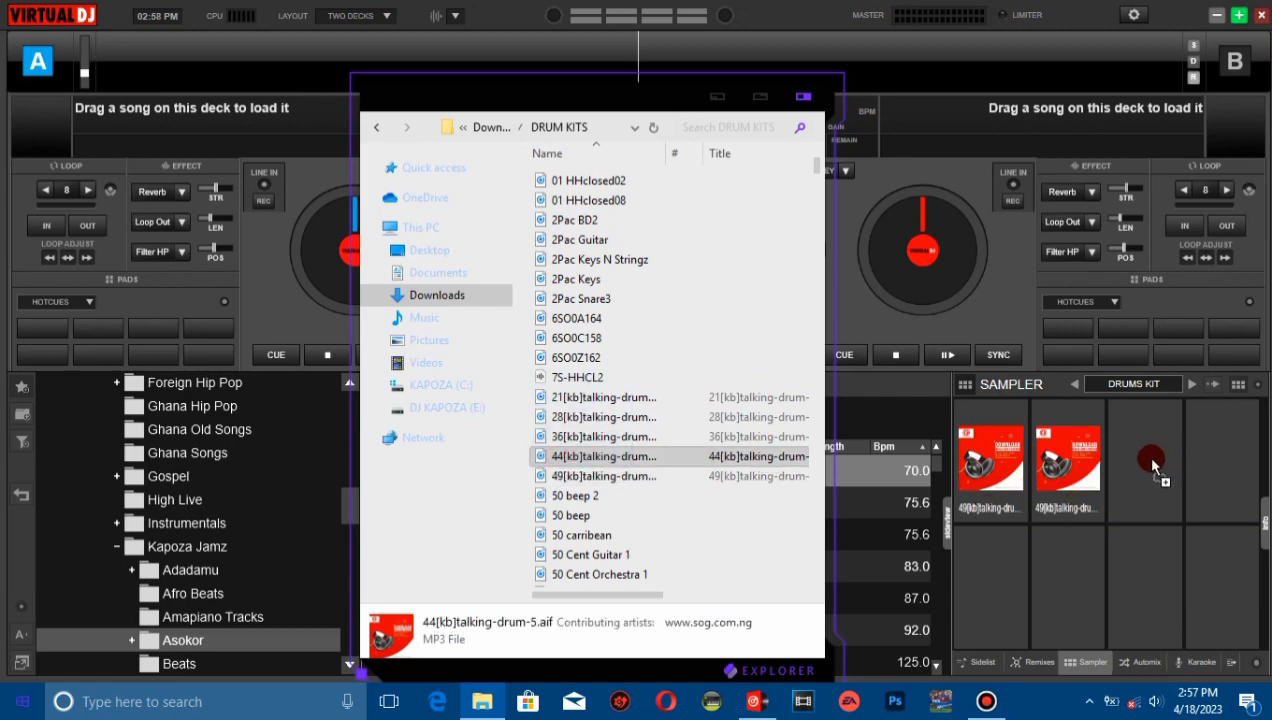
{"action": "left_click_drag", "start_coordinate": [1152, 466], "coordinate": [1150, 463]}
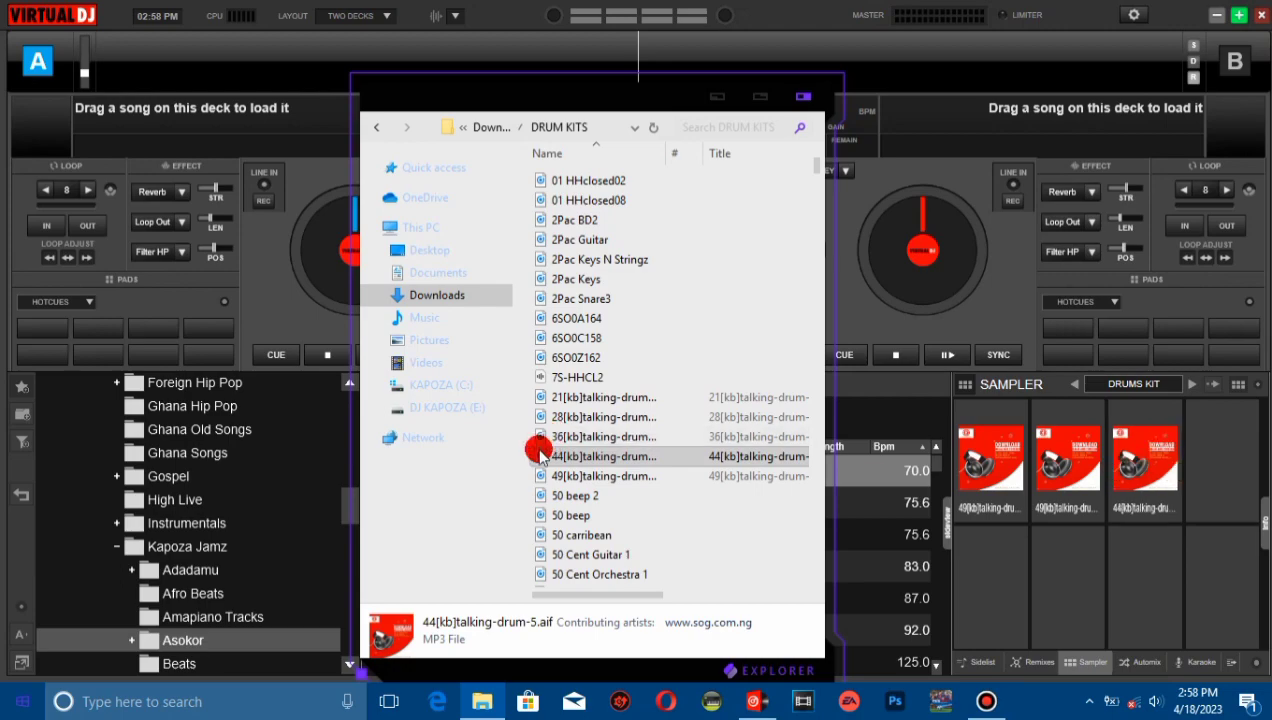
{"action": "left_click_drag", "start_coordinate": [548, 450], "coordinate": [1206, 447]}
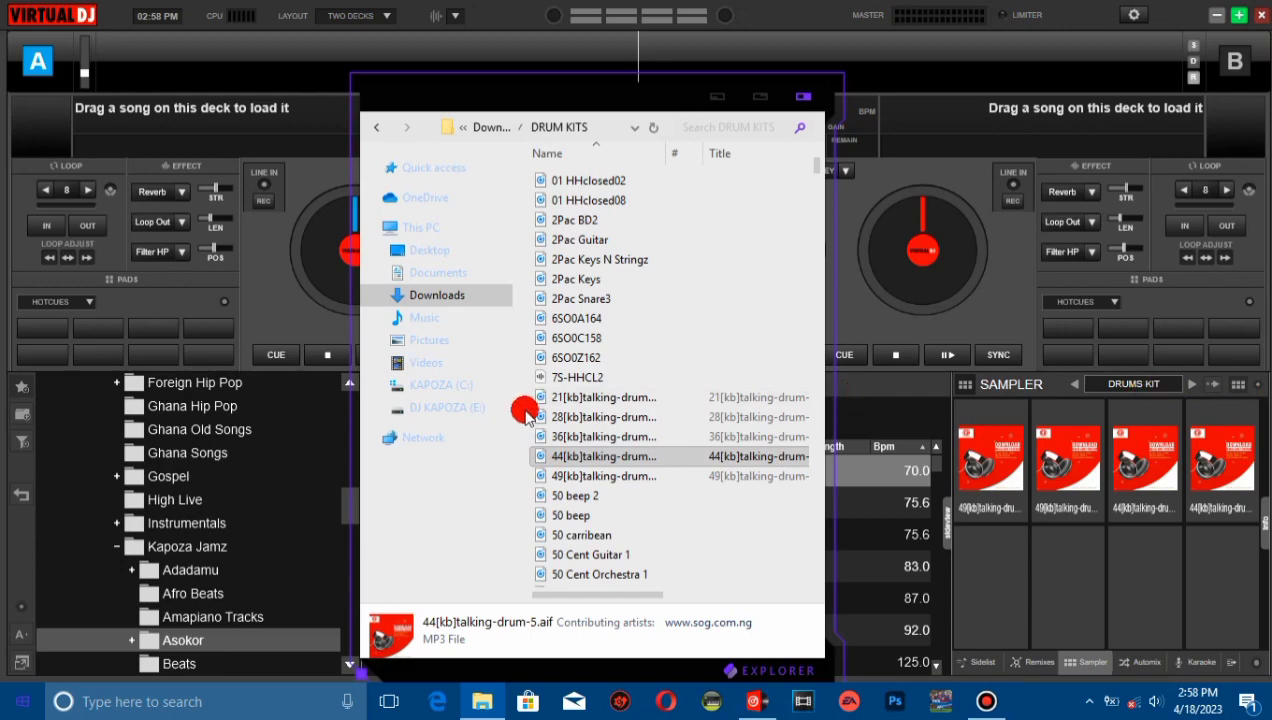
{"action": "key", "text": "b"}
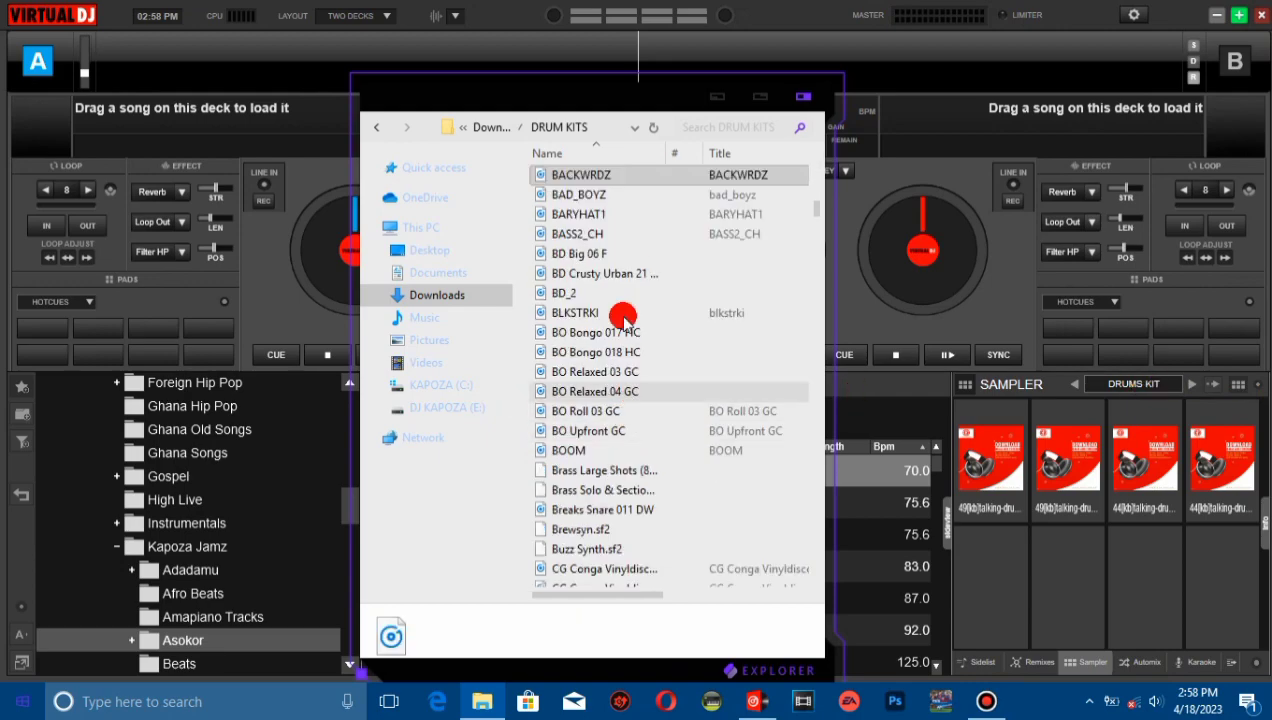
{"action": "left_click_drag", "start_coordinate": [581, 334], "coordinate": [996, 600]}
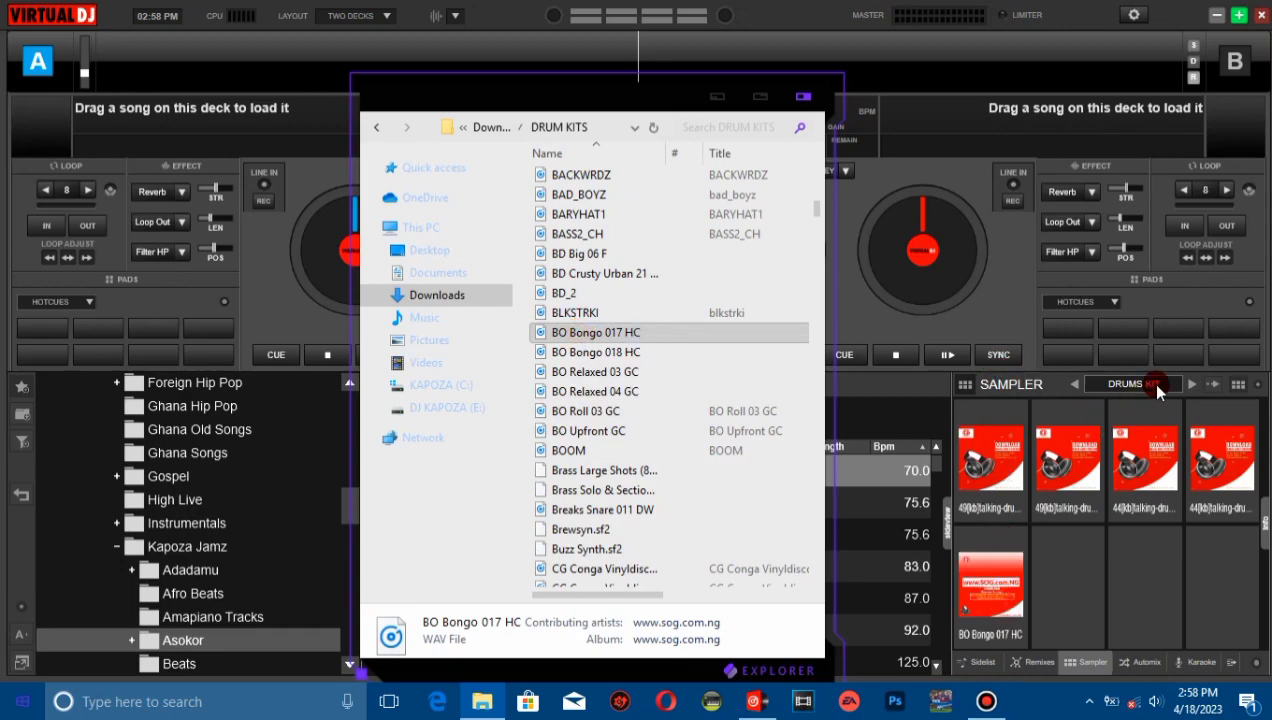
Check which sample follows BO Bongo 017 HC in the existing Drums bank, and return to the DRUMS KIT bank.
{"action": "left_click", "coordinate": [1149, 384]}
{"action": "left_click", "coordinate": [1166, 413]}
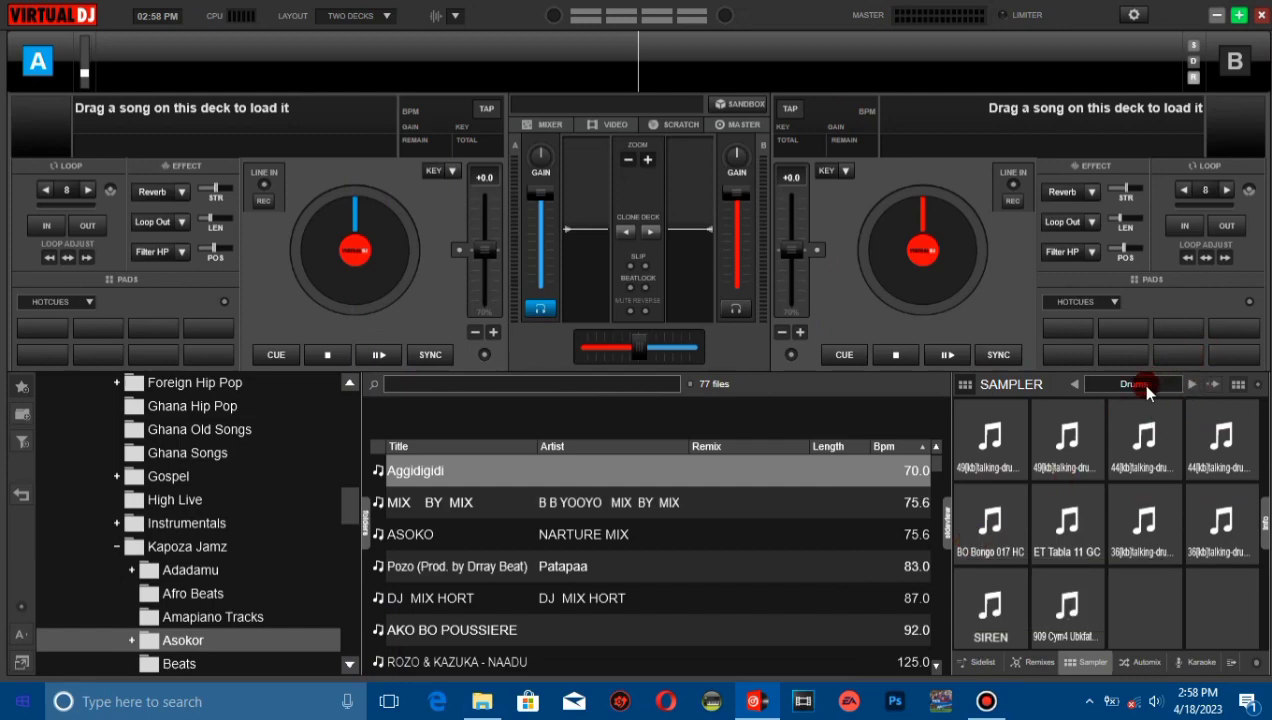
{"action": "left_click", "coordinate": [1147, 390]}
{"action": "left_click", "coordinate": [1172, 432]}
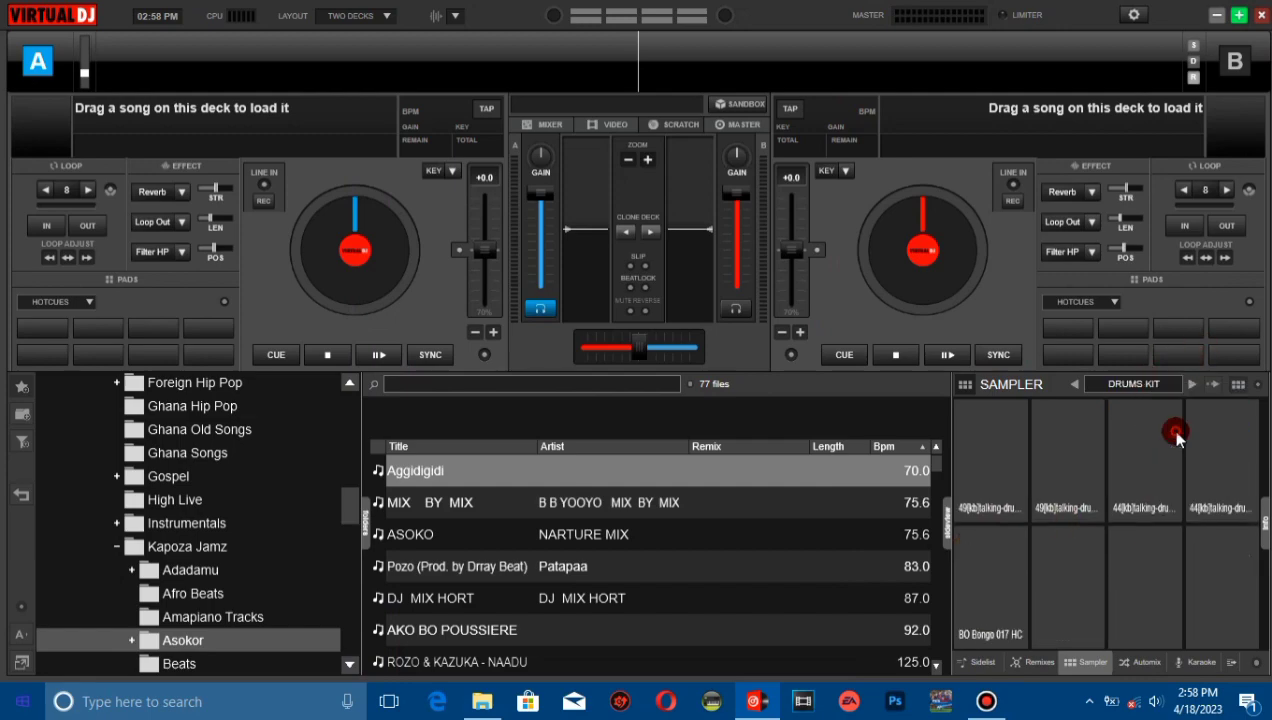
Find ET Tabla 11 GC in the DRUM KITS folder and load it into the sixth slot of the DRUMS KIT bank.
{"action": "left_click", "coordinate": [482, 701]}
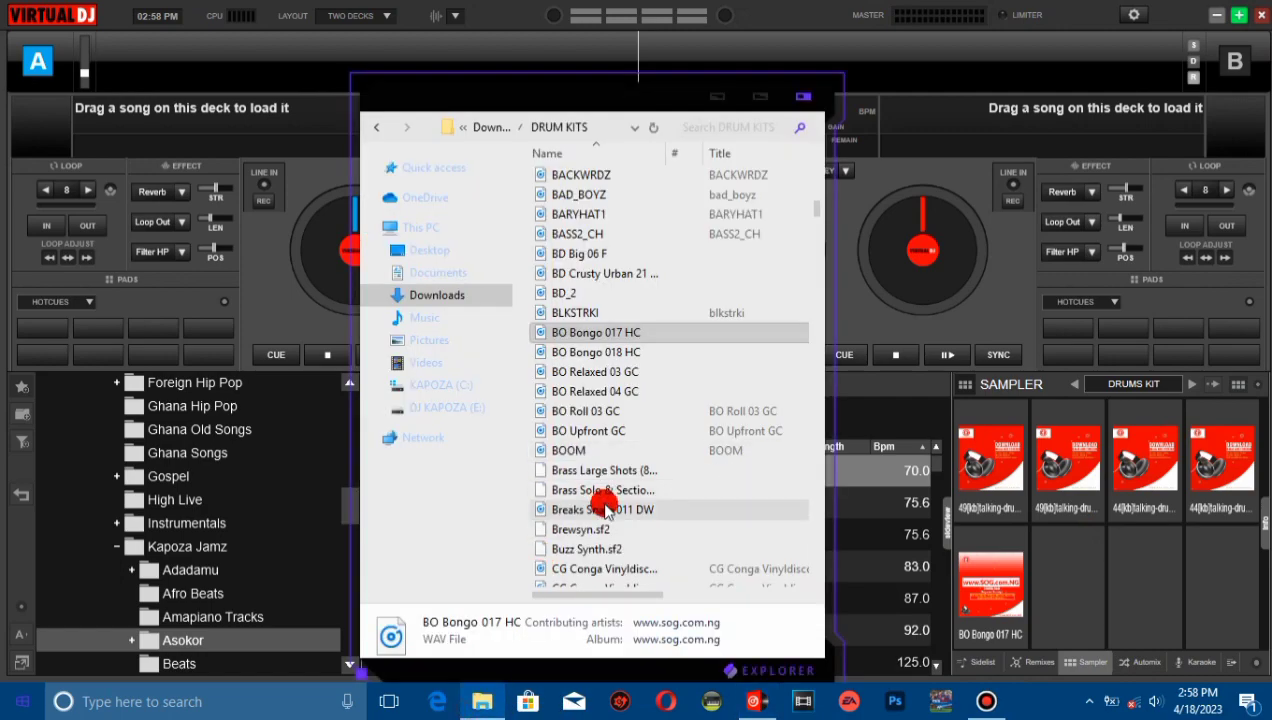
{"action": "left_click", "coordinate": [592, 451]}
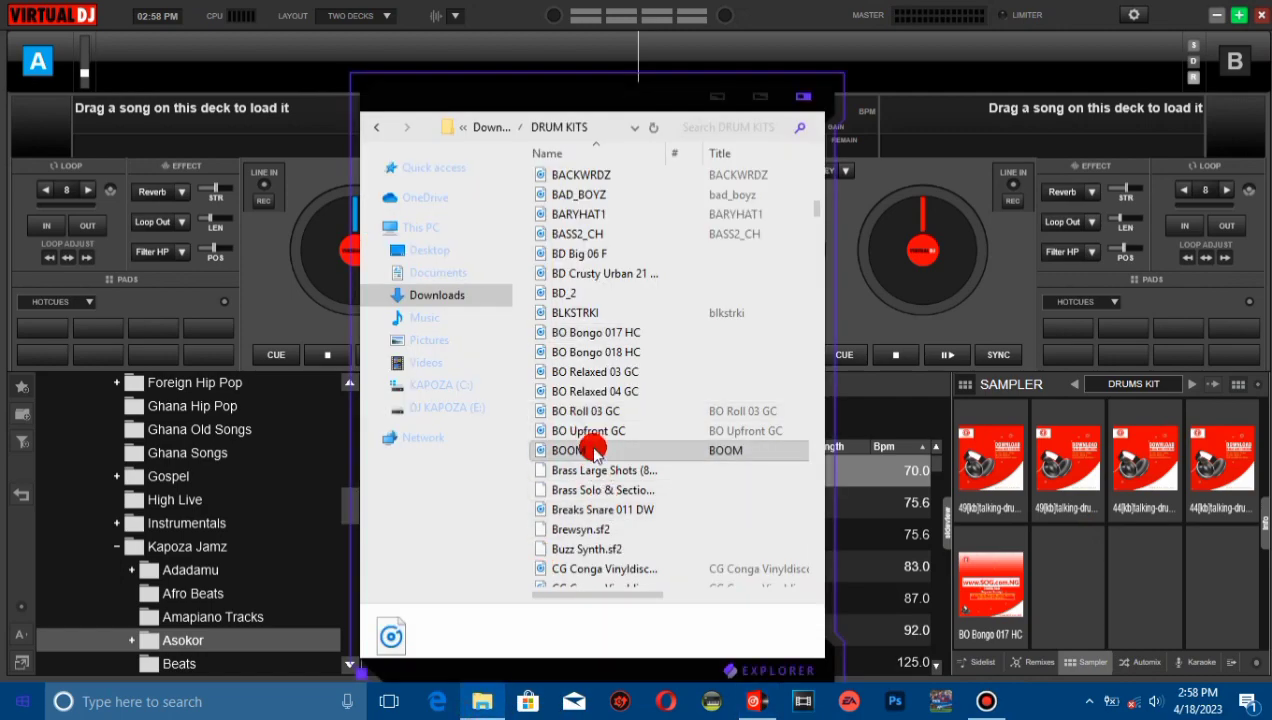
{"action": "scroll", "coordinate": [605, 300], "scroll_direction": "down", "scroll_amount": 12}
{"action": "left_click", "coordinate": [605, 175]}
{"action": "scroll", "coordinate": [610, 497], "scroll_direction": "down", "scroll_amount": 2}
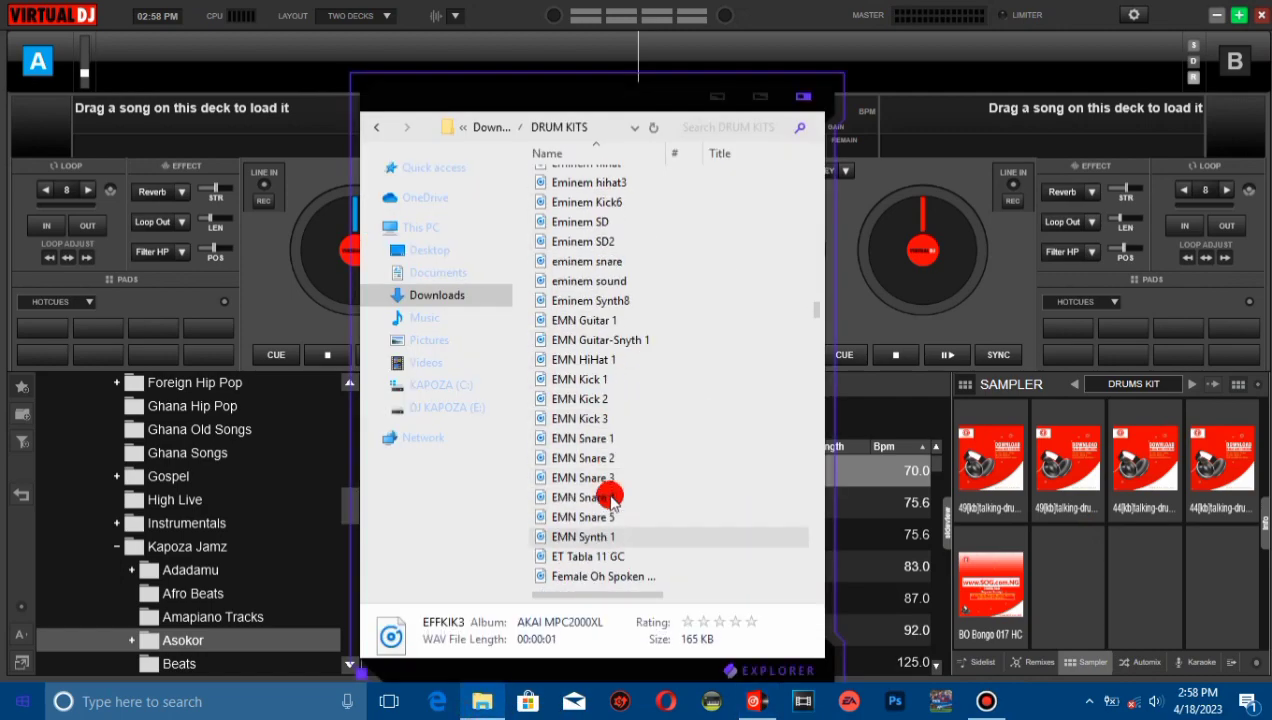
{"action": "left_click", "coordinate": [585, 556]}
{"action": "scroll", "coordinate": [580, 500], "scroll_direction": "down", "scroll_amount": 2}
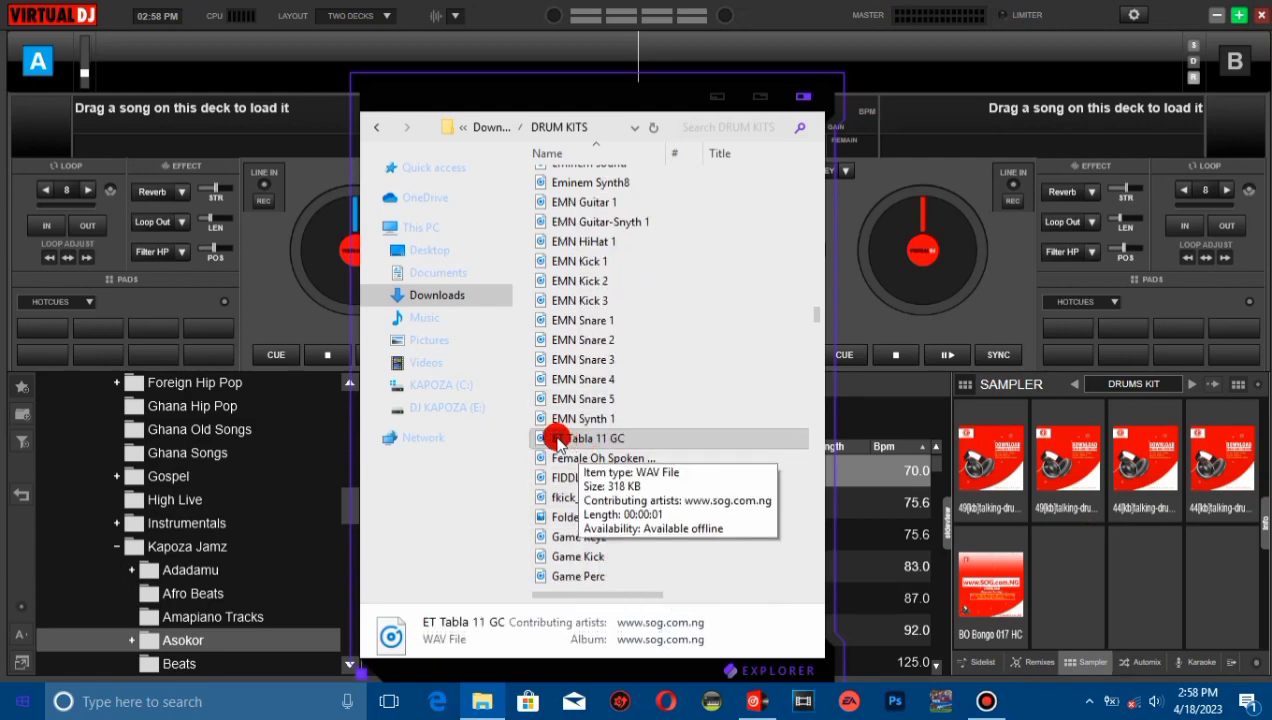
{"action": "left_click_drag", "start_coordinate": [557, 440], "coordinate": [1075, 584]}
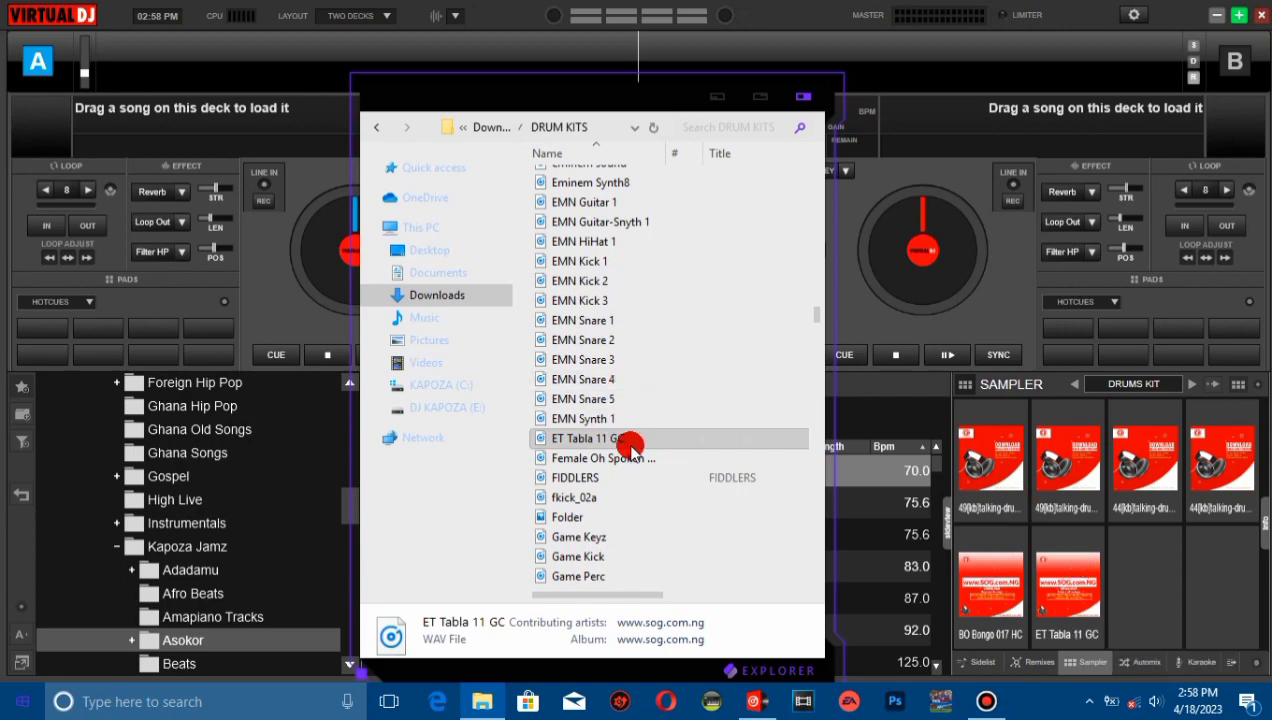
Check which samples follow ET Tabla 11 GC in the Drums bank, and return to the DRUMS KIT bank.
{"action": "left_click", "coordinate": [1143, 380]}
{"action": "left_click", "coordinate": [1182, 418]}
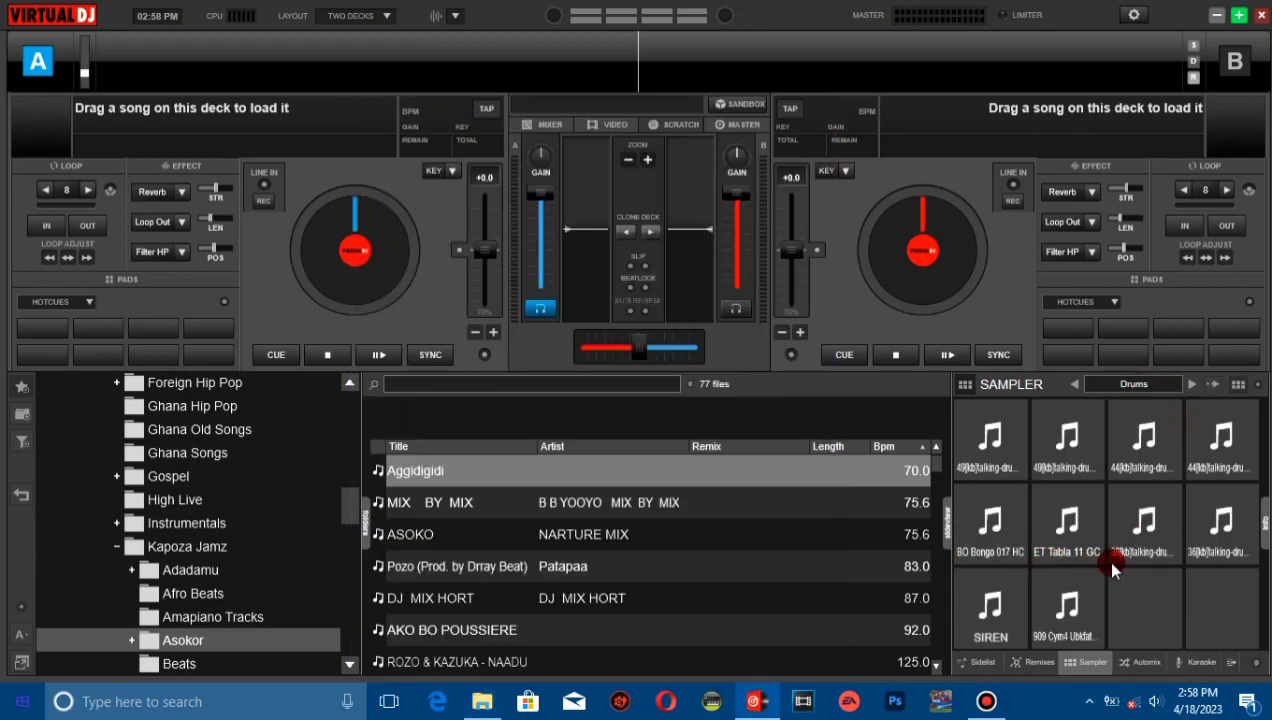
{"action": "left_click", "coordinate": [1152, 384]}
{"action": "left_click", "coordinate": [1174, 434]}
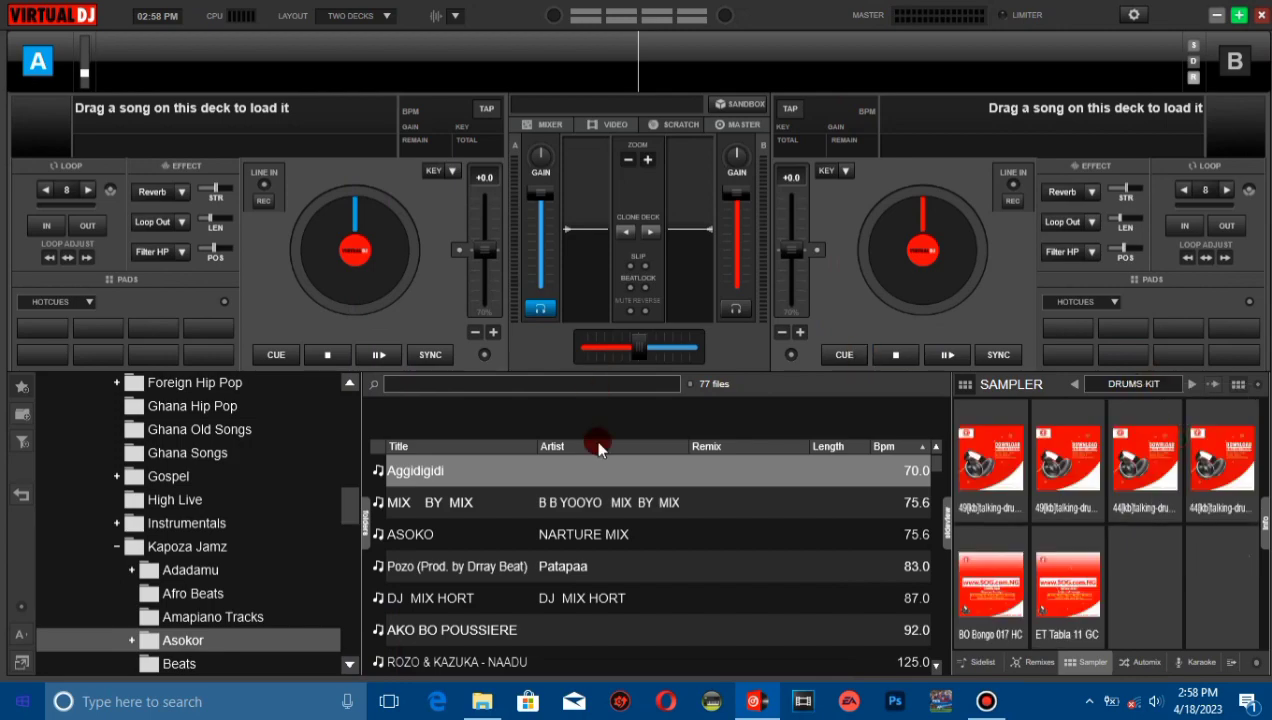
Load the 36[kb]talking-drum-3 sample from the DRUM KITS folder into the seventh and eighth slots of the DRUMS KIT bank.
{"action": "left_click", "coordinate": [482, 701]}
{"action": "left_click", "coordinate": [578, 318]}
{"action": "scroll", "coordinate": [586, 378], "scroll_direction": "up", "scroll_amount": 4}
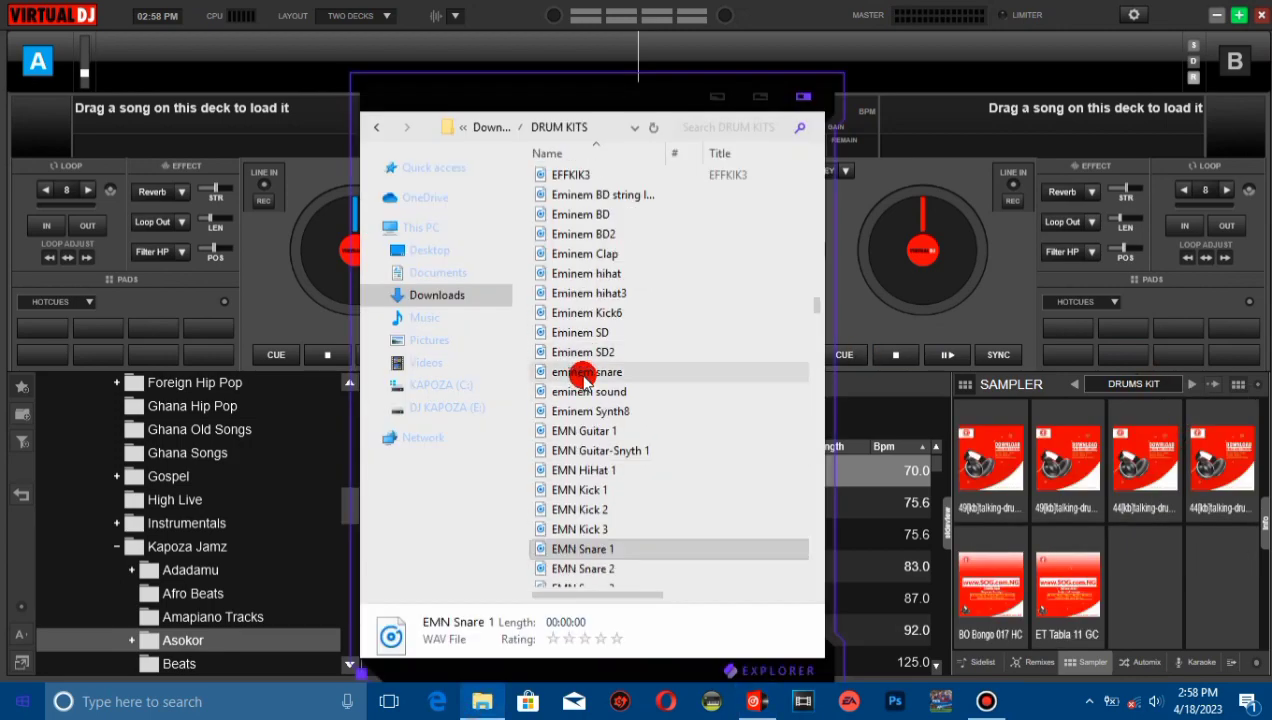
{"action": "scroll", "coordinate": [586, 378], "scroll_direction": "up", "scroll_amount": 20}
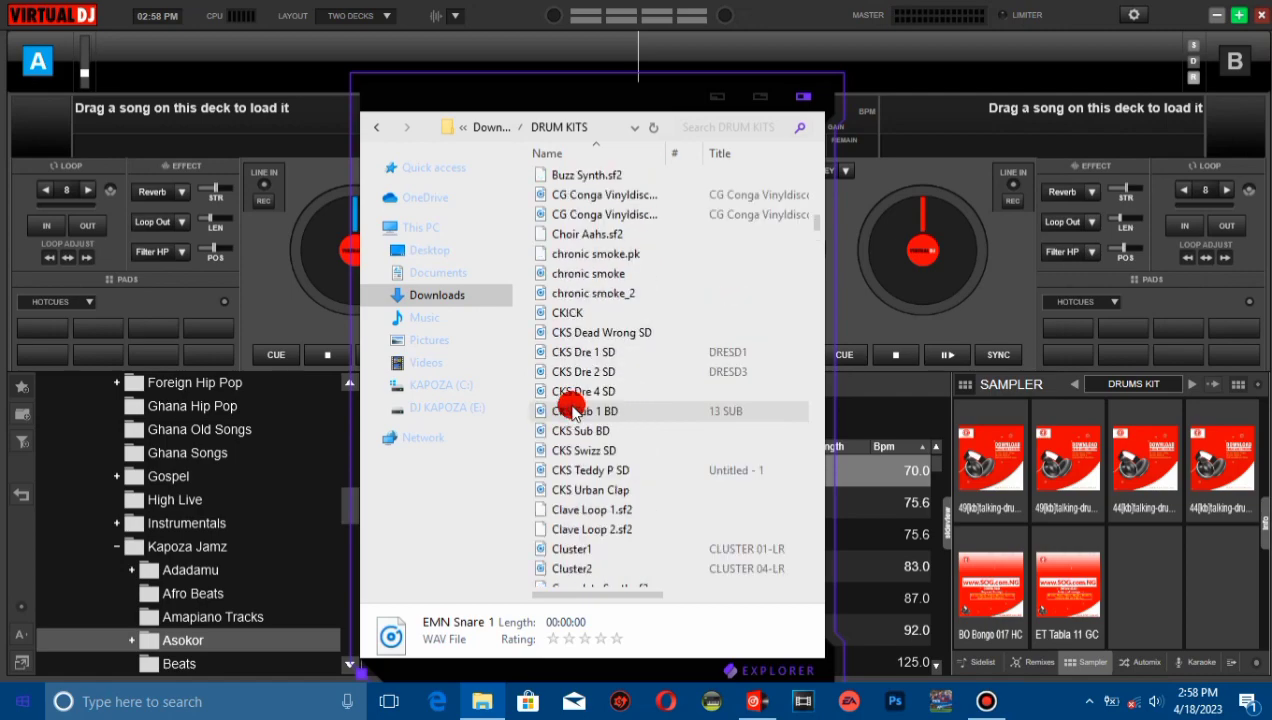
{"action": "scroll", "coordinate": [580, 420], "scroll_direction": "up", "scroll_amount": 20}
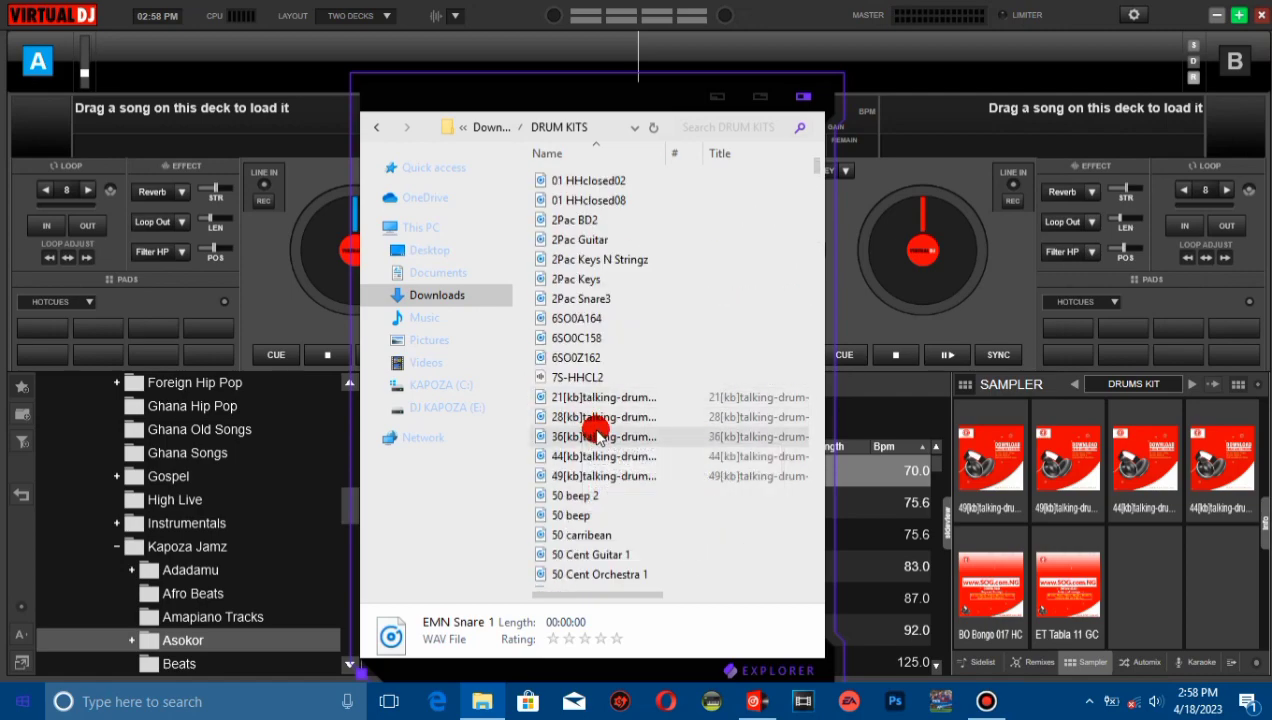
{"action": "left_click_drag", "start_coordinate": [557, 436], "coordinate": [1143, 597]}
{"action": "left_click_drag", "start_coordinate": [647, 436], "coordinate": [1222, 565]}
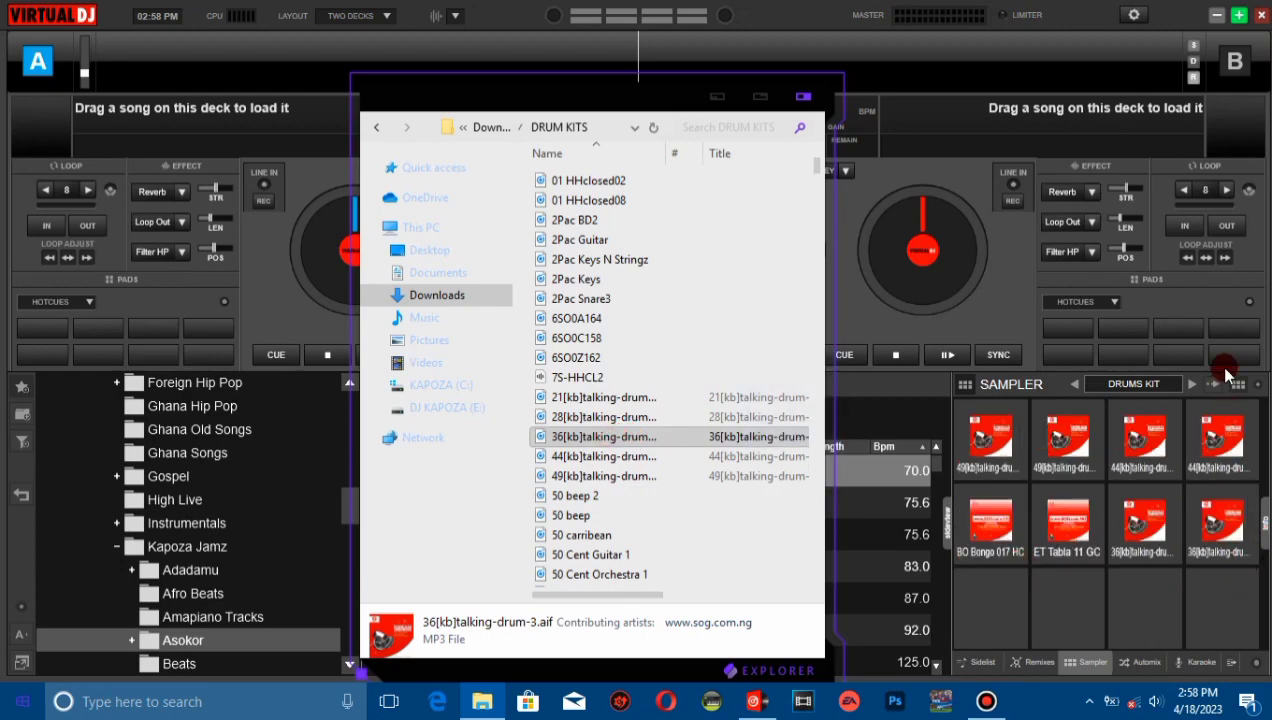
Check the ninth sample in the Drums bank, trigger its second sample, and return to the DRUMS KIT bank.
{"action": "left_click", "coordinate": [1150, 383]}
{"action": "left_click", "coordinate": [1180, 414]}
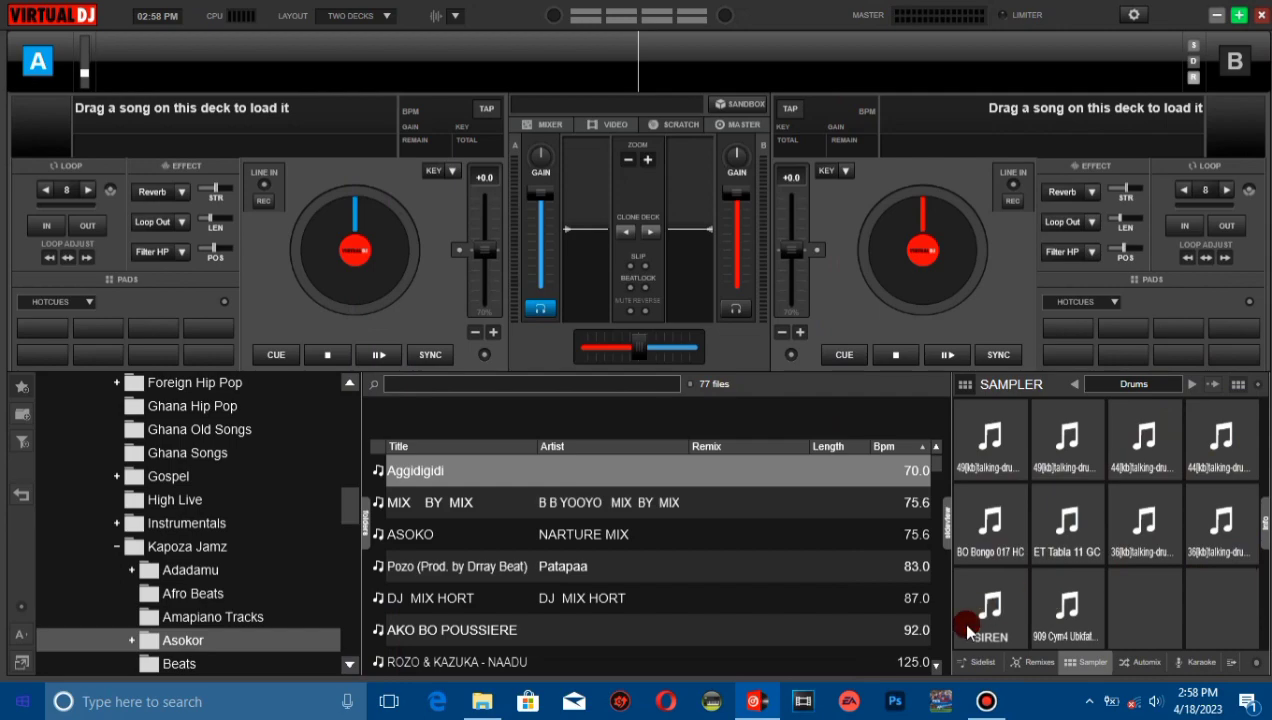
{"action": "left_click", "coordinate": [1073, 440]}
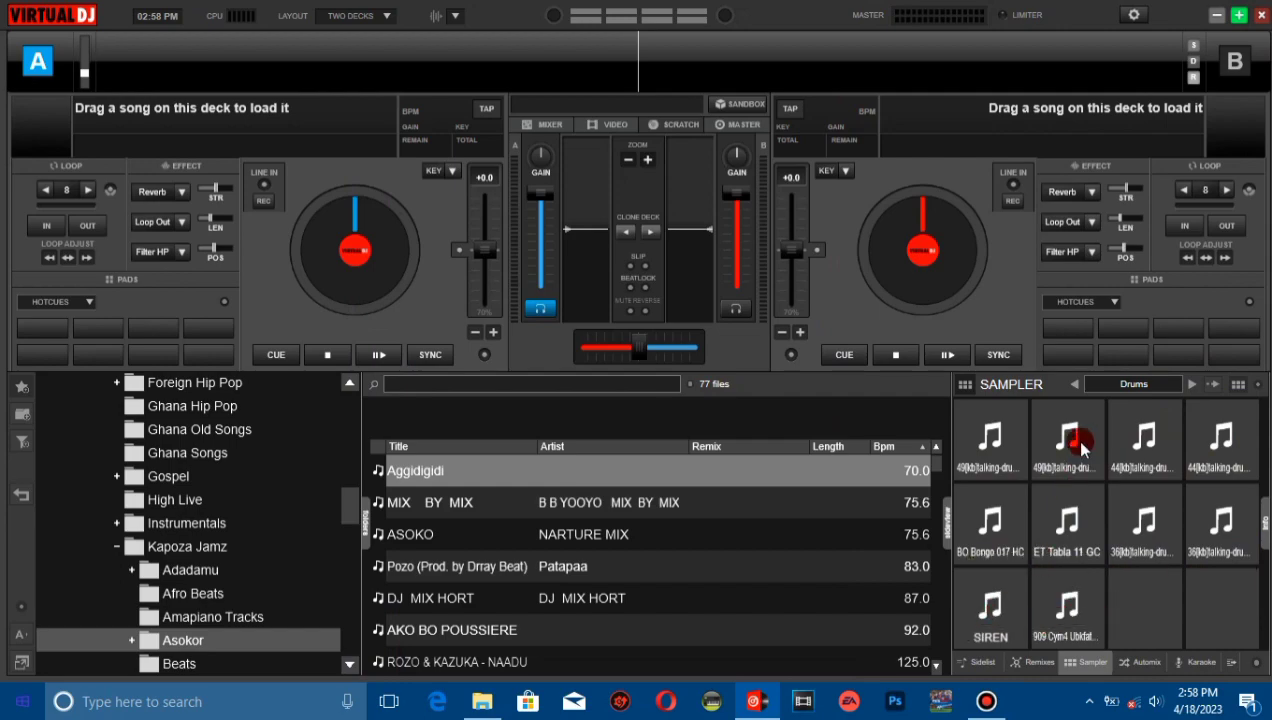
{"action": "left_click", "coordinate": [1143, 385]}
{"action": "left_click", "coordinate": [1162, 421]}
Find SIREN in the DRUM KITS folder and load it into the ninth slot of the DRUMS KIT bank.
{"action": "left_click", "coordinate": [482, 701]}
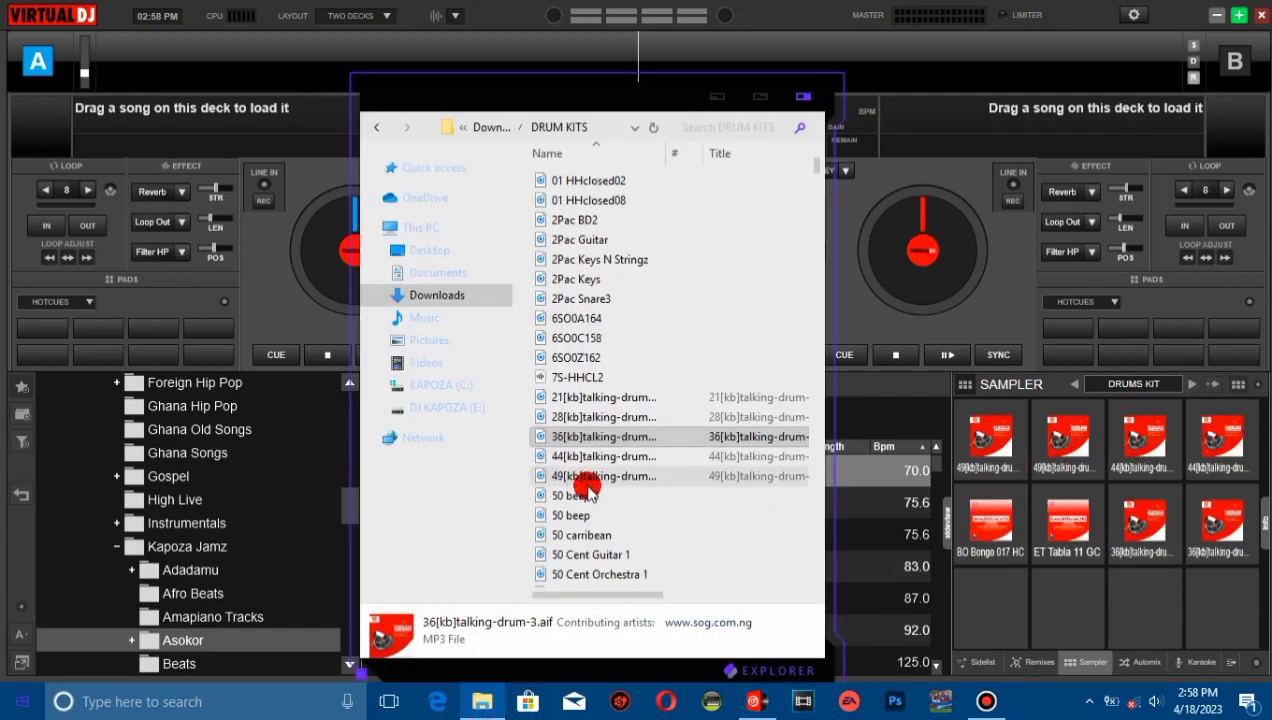
{"action": "left_click", "coordinate": [588, 493]}
{"action": "scroll", "coordinate": [605, 520], "scroll_direction": "down", "scroll_amount": 10}
{"action": "left_click", "coordinate": [596, 178]}
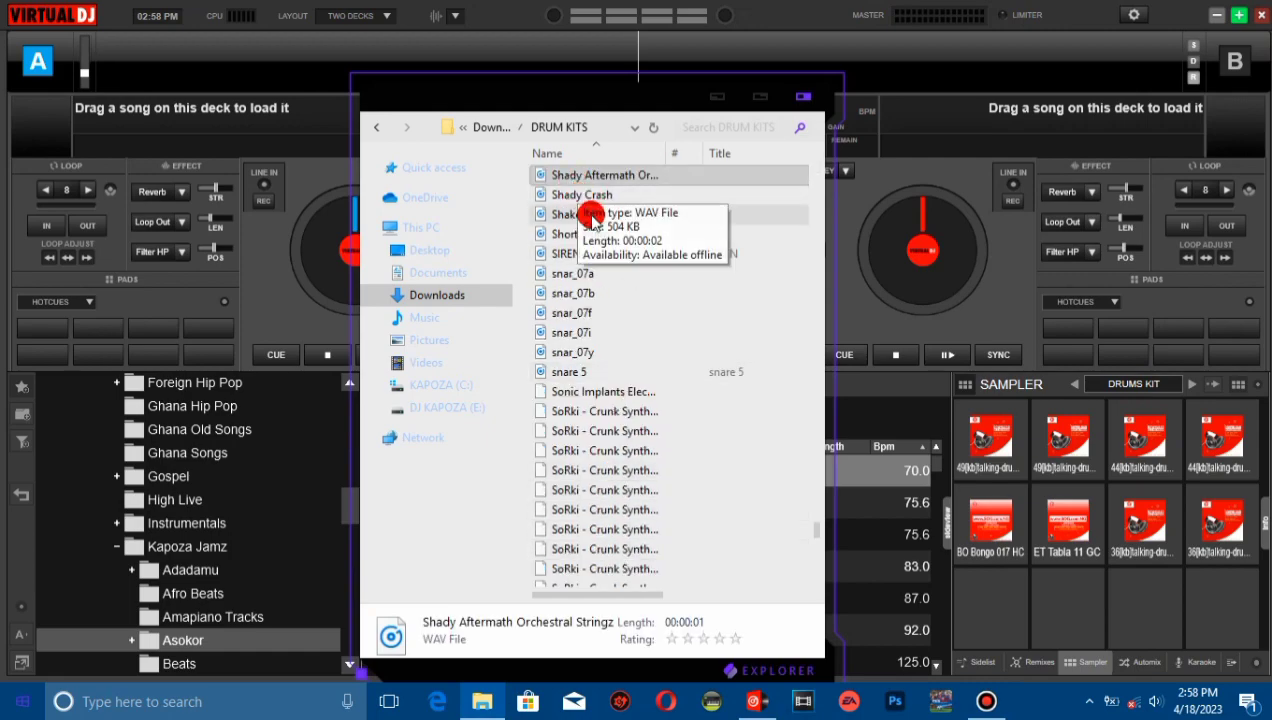
{"action": "left_click_drag", "start_coordinate": [565, 252], "coordinate": [988, 622]}
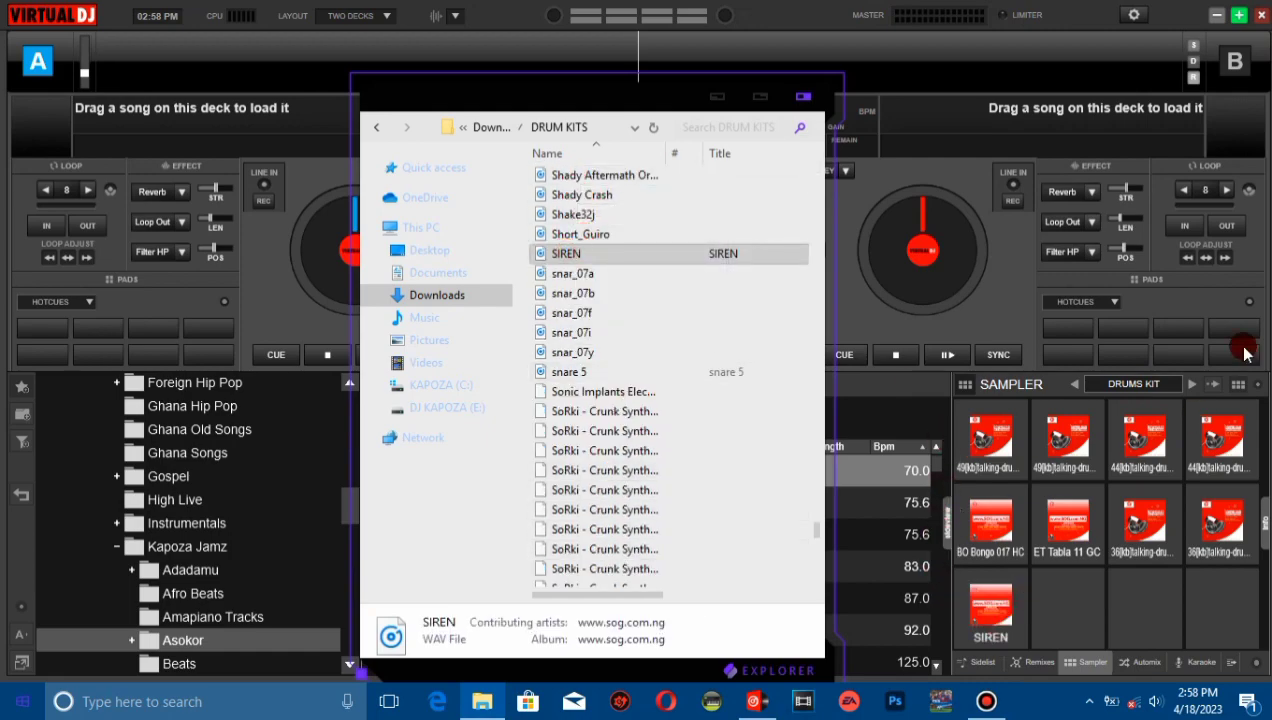
Check the tenth sample in the Drums bank and return to the DRUMS KIT bank.
{"action": "left_click", "coordinate": [1140, 384]}
{"action": "left_click", "coordinate": [1165, 420]}
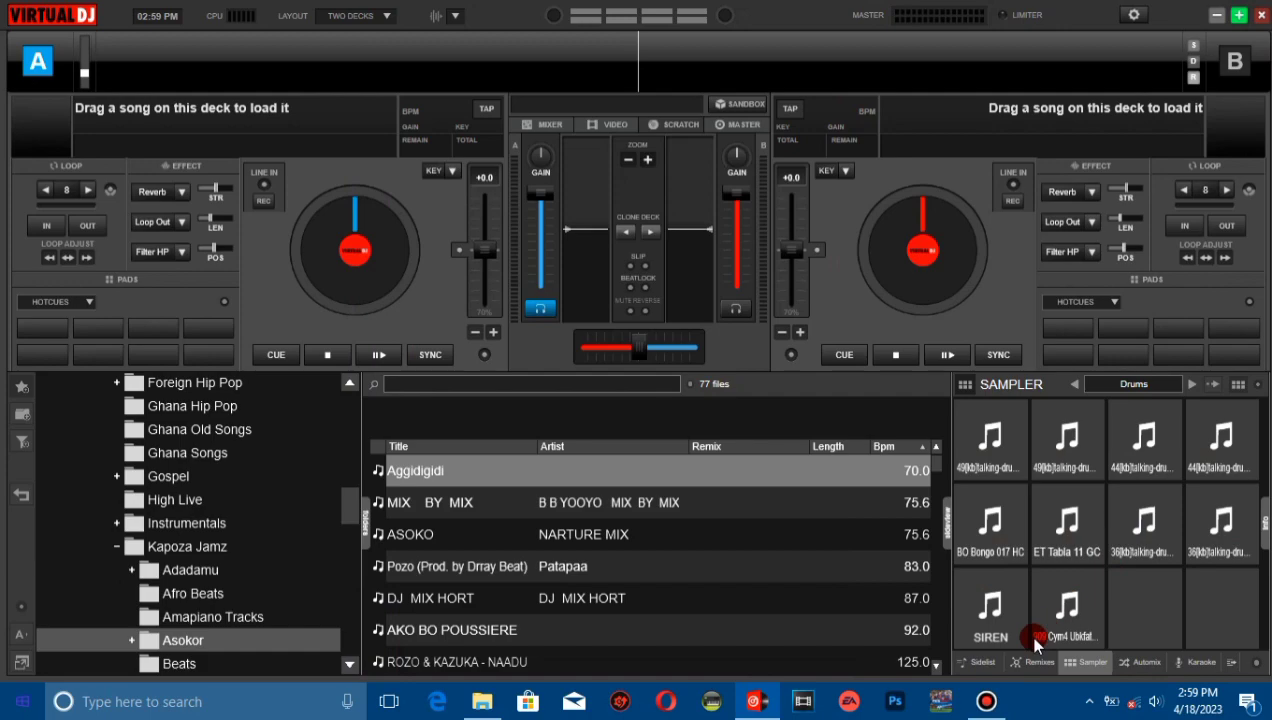
{"action": "left_click", "coordinate": [1177, 385]}
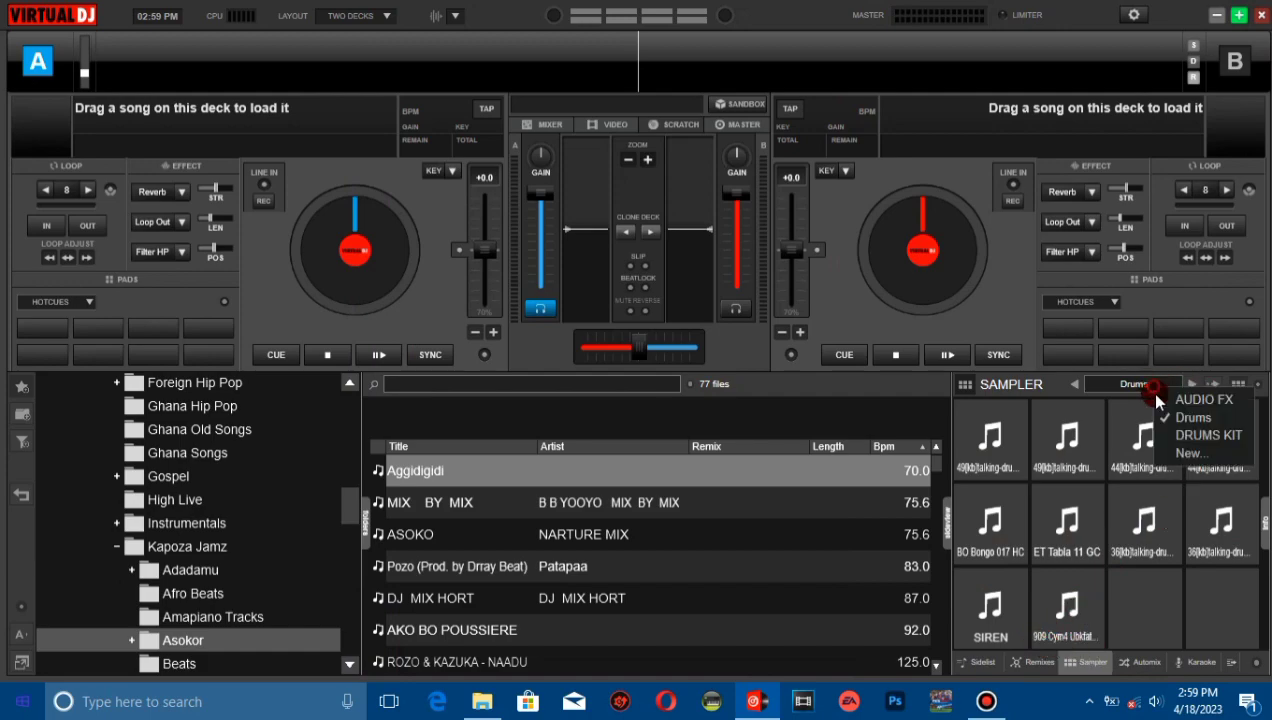
{"action": "left_click", "coordinate": [1189, 436]}
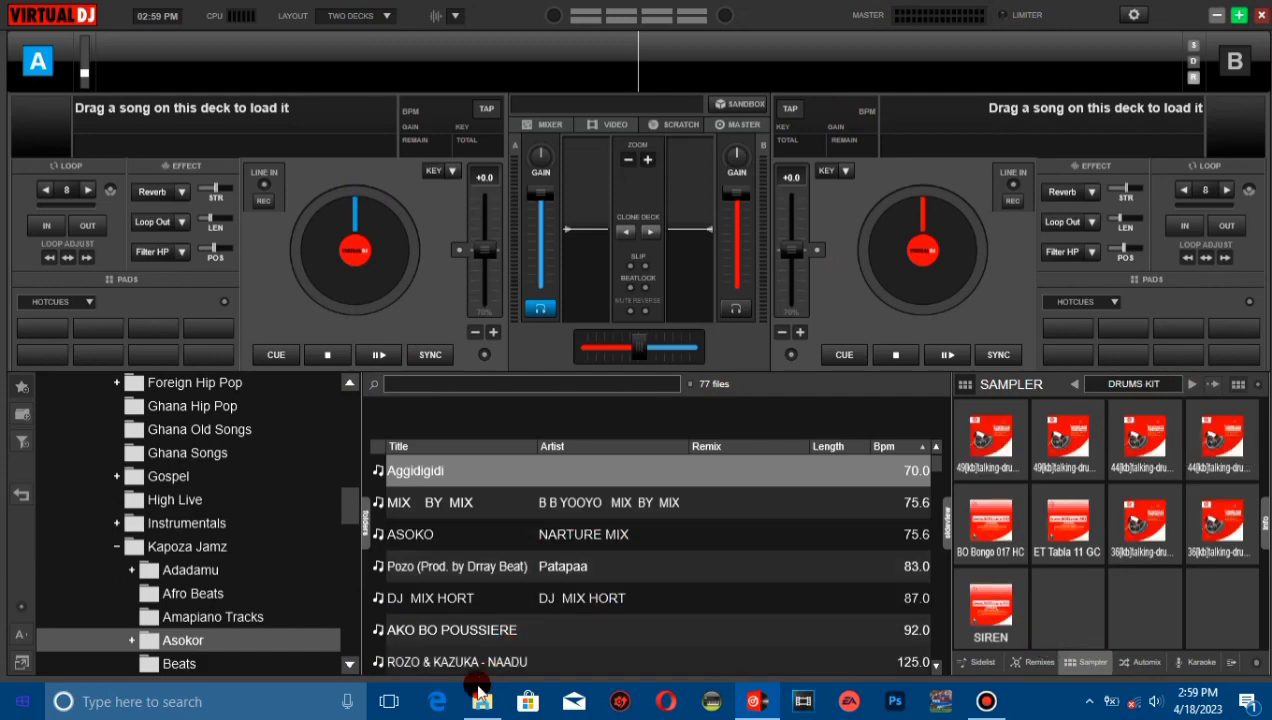
Find 909 Cym4 Ubkfatso St GB in the DRUM KITS folder and load it into the tenth slot of the DRUMS KIT bank.
{"action": "left_click", "coordinate": [482, 700]}
{"action": "scroll", "coordinate": [560, 410], "scroll_direction": "up", "scroll_amount": 10}
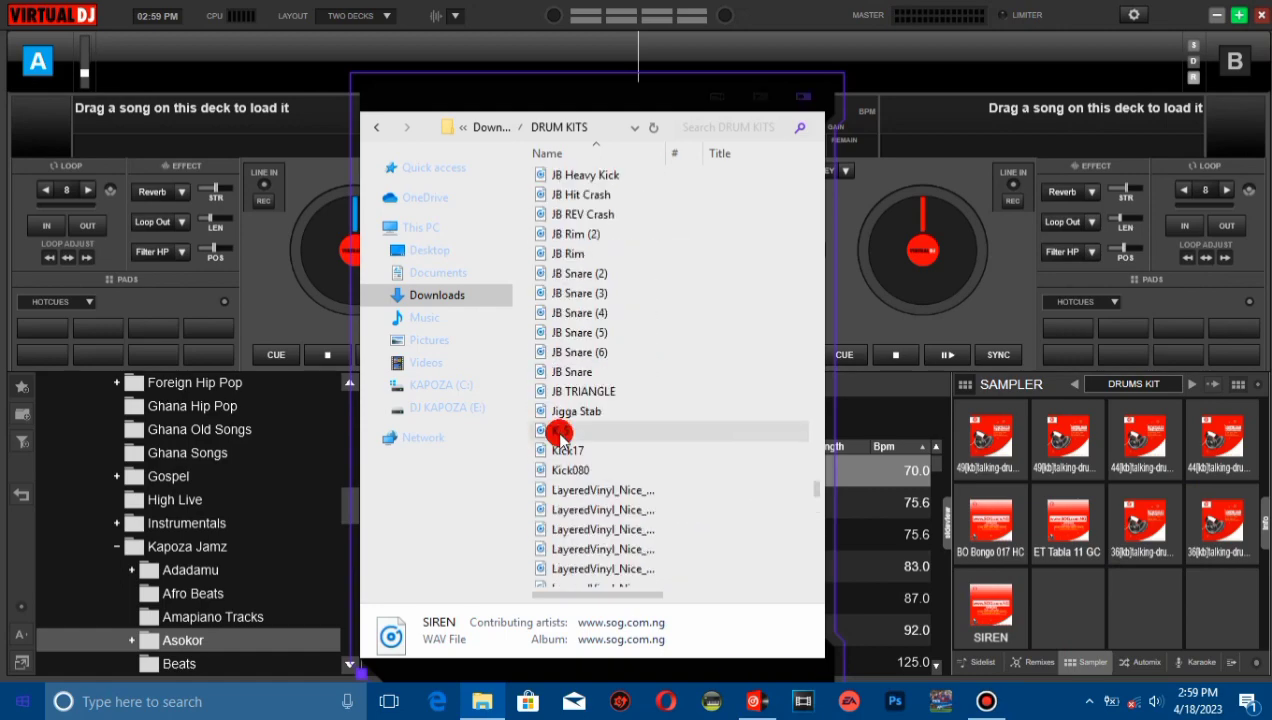
{"action": "right_click", "coordinate": [482, 700]}
{"action": "left_click", "coordinate": [677, 372]}
{"action": "scroll", "coordinate": [660, 395], "scroll_direction": "up", "scroll_amount": 15}
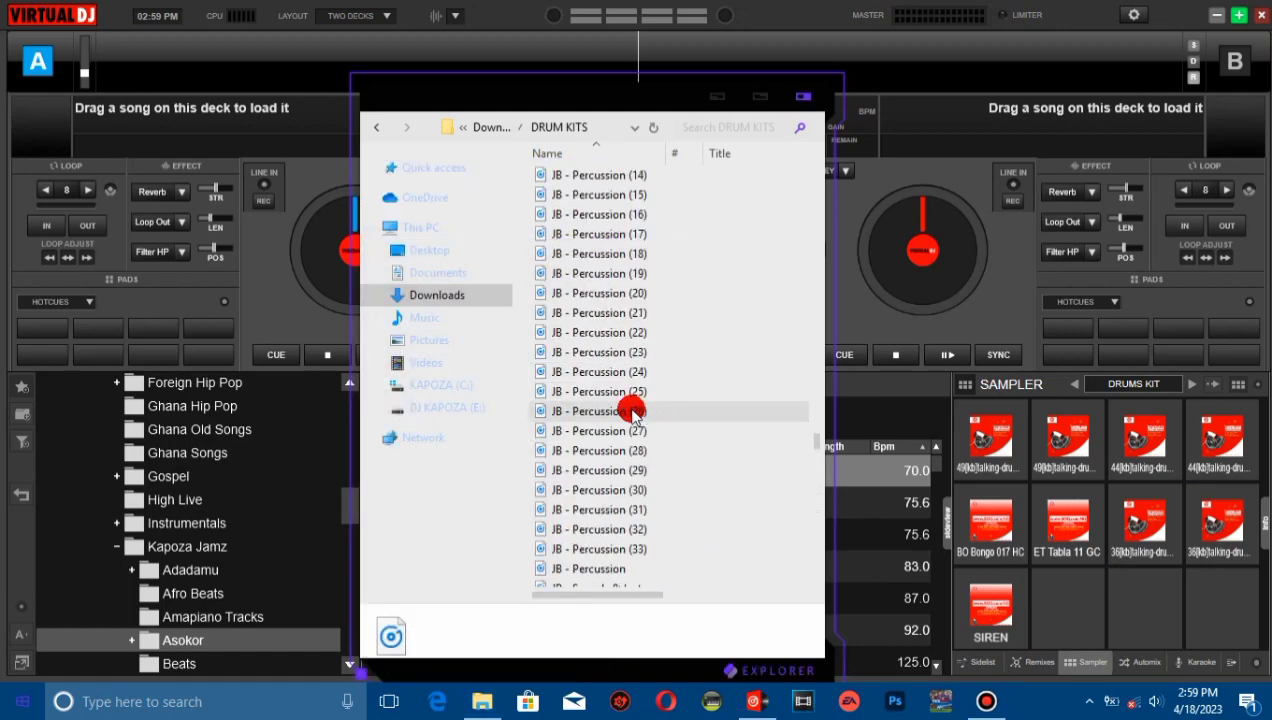
{"action": "left_click", "coordinate": [743, 229]}
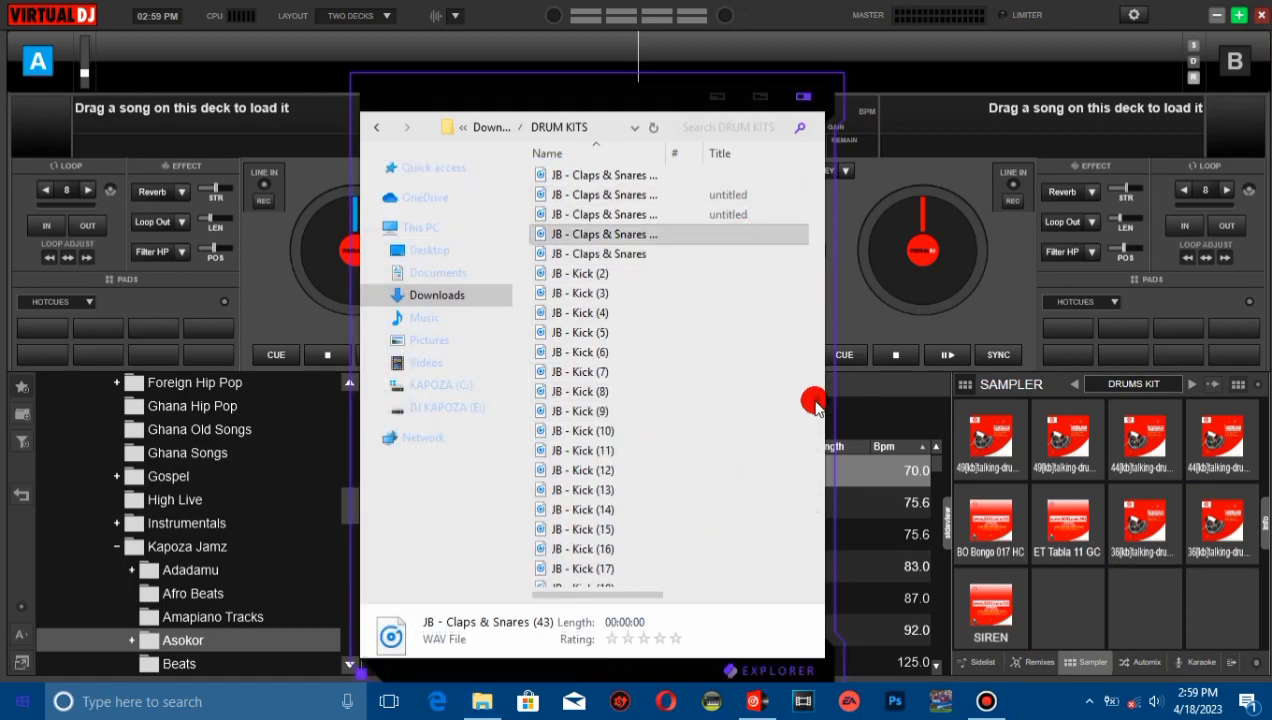
{"action": "left_click_drag", "start_coordinate": [818, 400], "coordinate": [818, 166]}
{"action": "scroll", "coordinate": [619, 476], "scroll_direction": "down", "scroll_amount": 8}
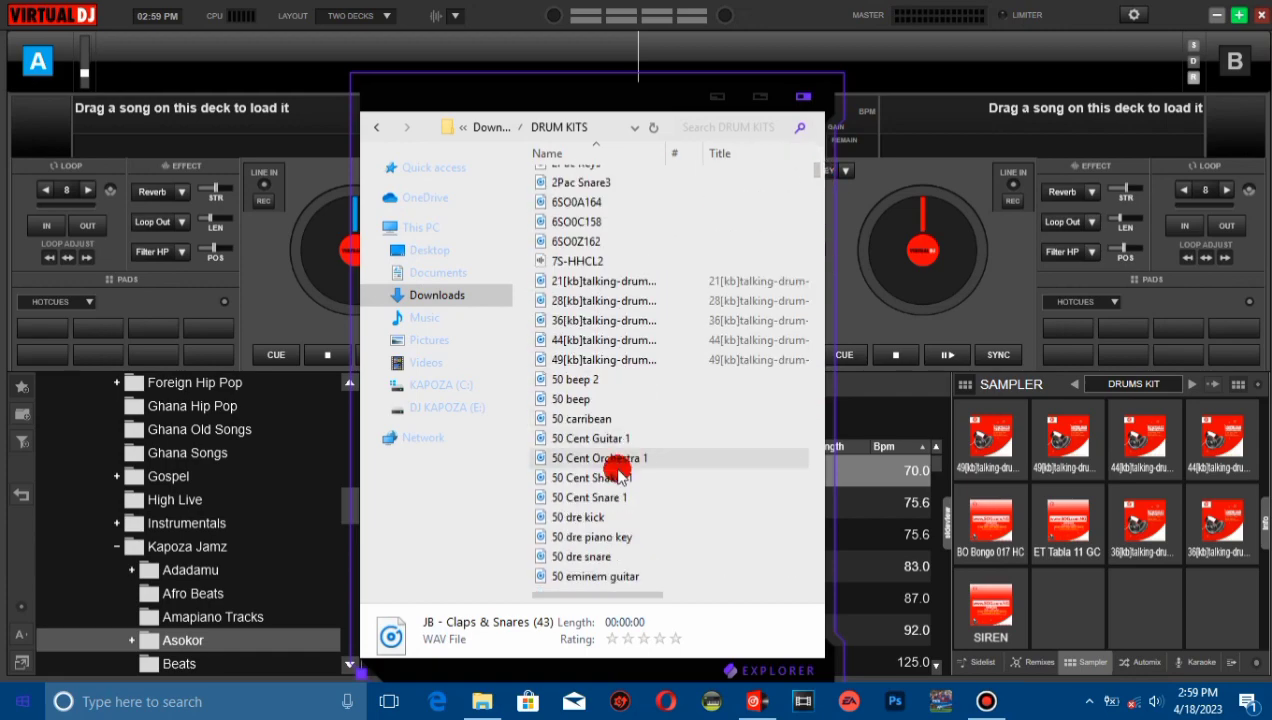
{"action": "scroll", "coordinate": [580, 515], "scroll_direction": "down", "scroll_amount": 4}
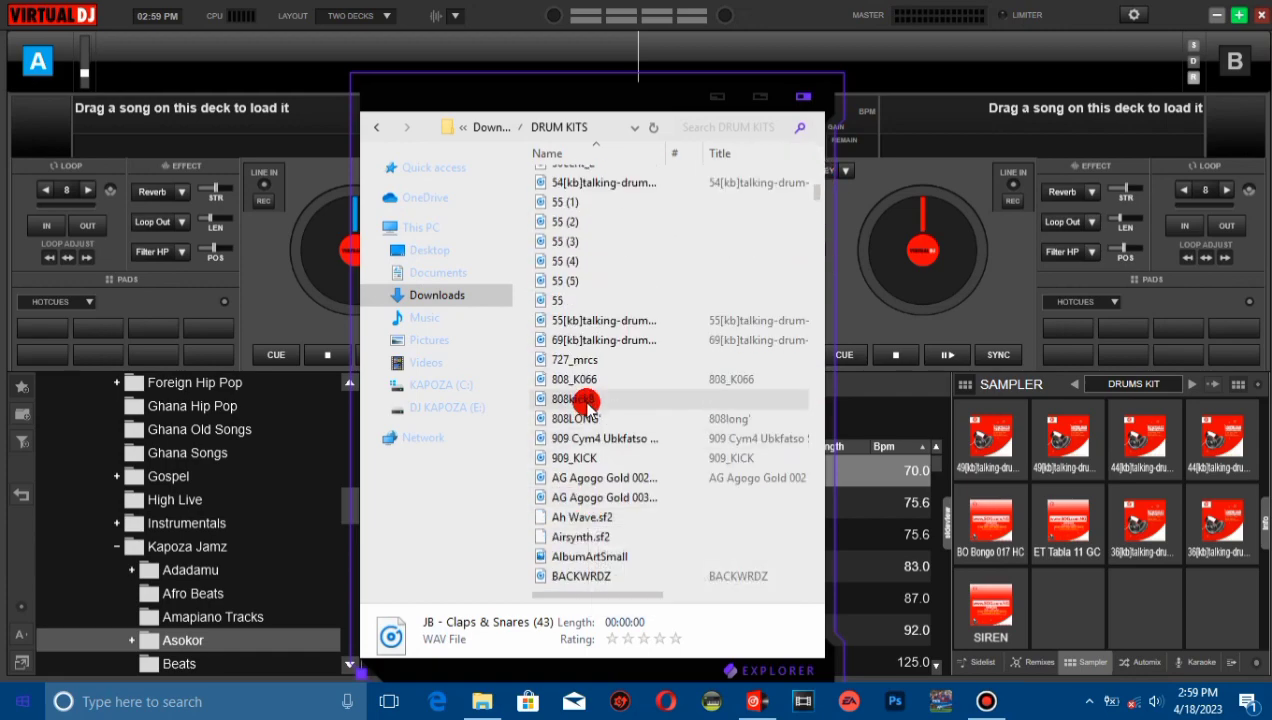
{"action": "left_click", "coordinate": [563, 451]}
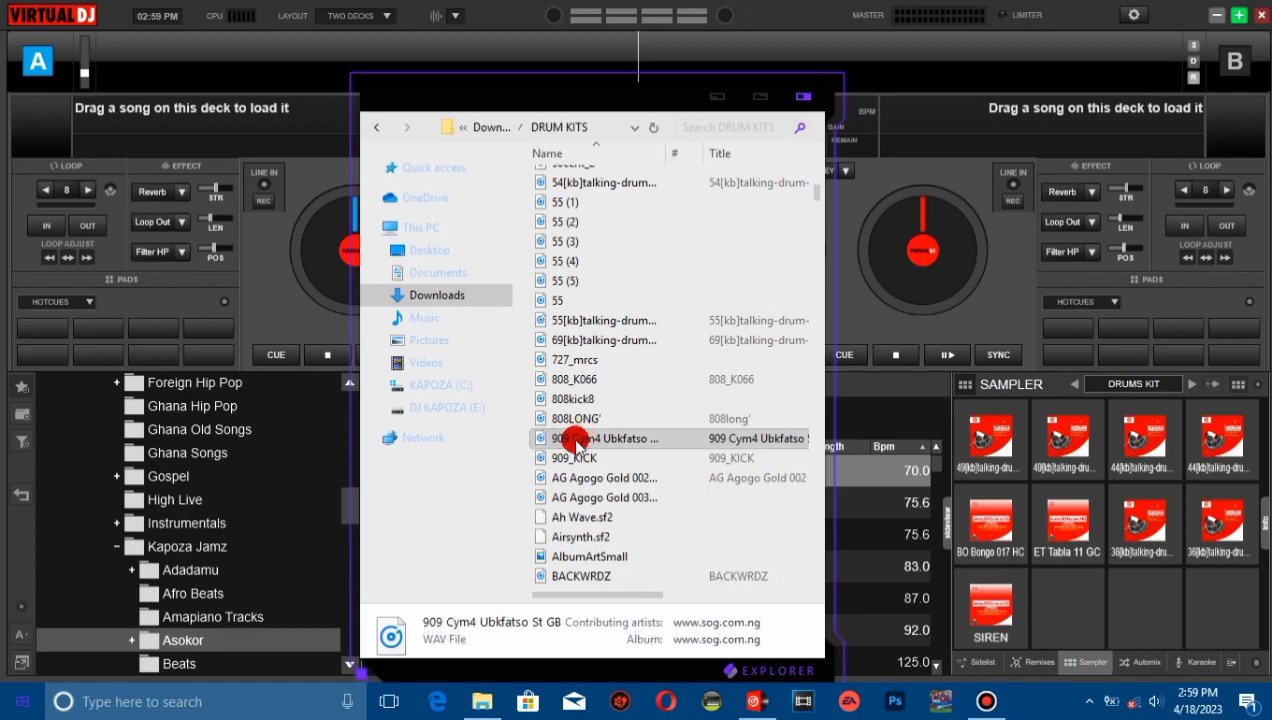
{"action": "left_click_drag", "start_coordinate": [566, 443], "coordinate": [1075, 628]}
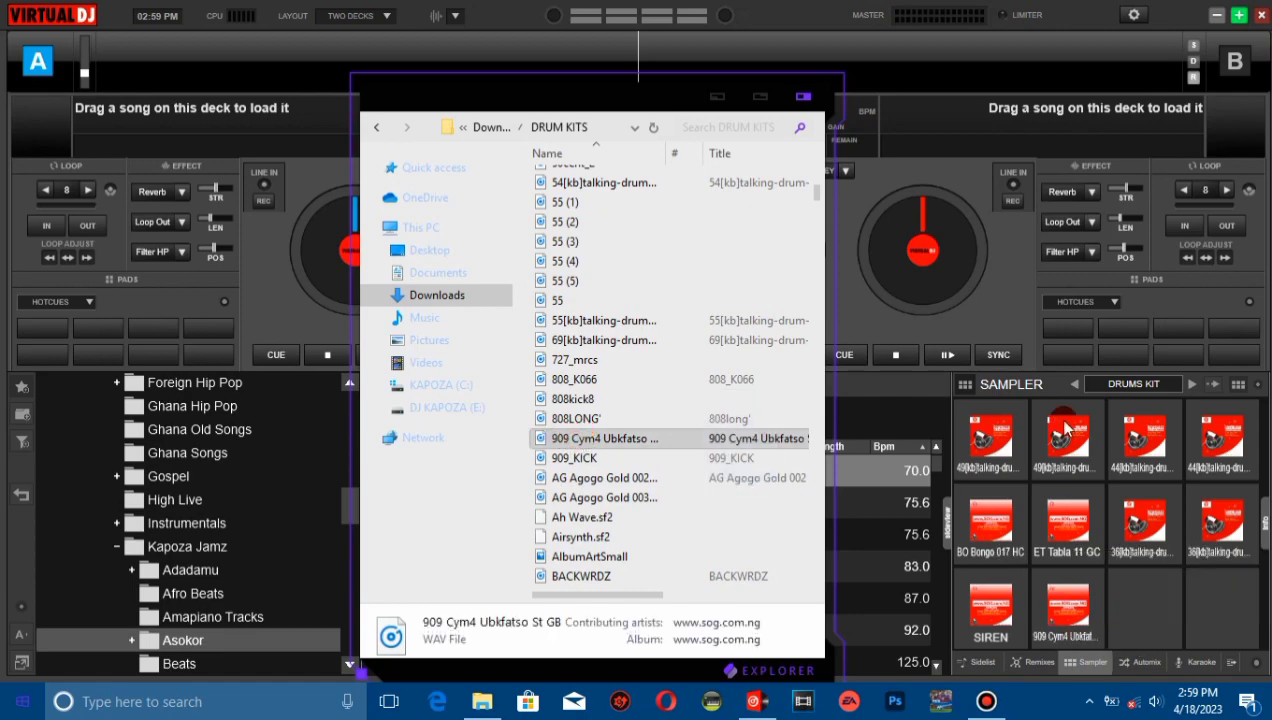
{"action": "left_click", "coordinate": [717, 98]}
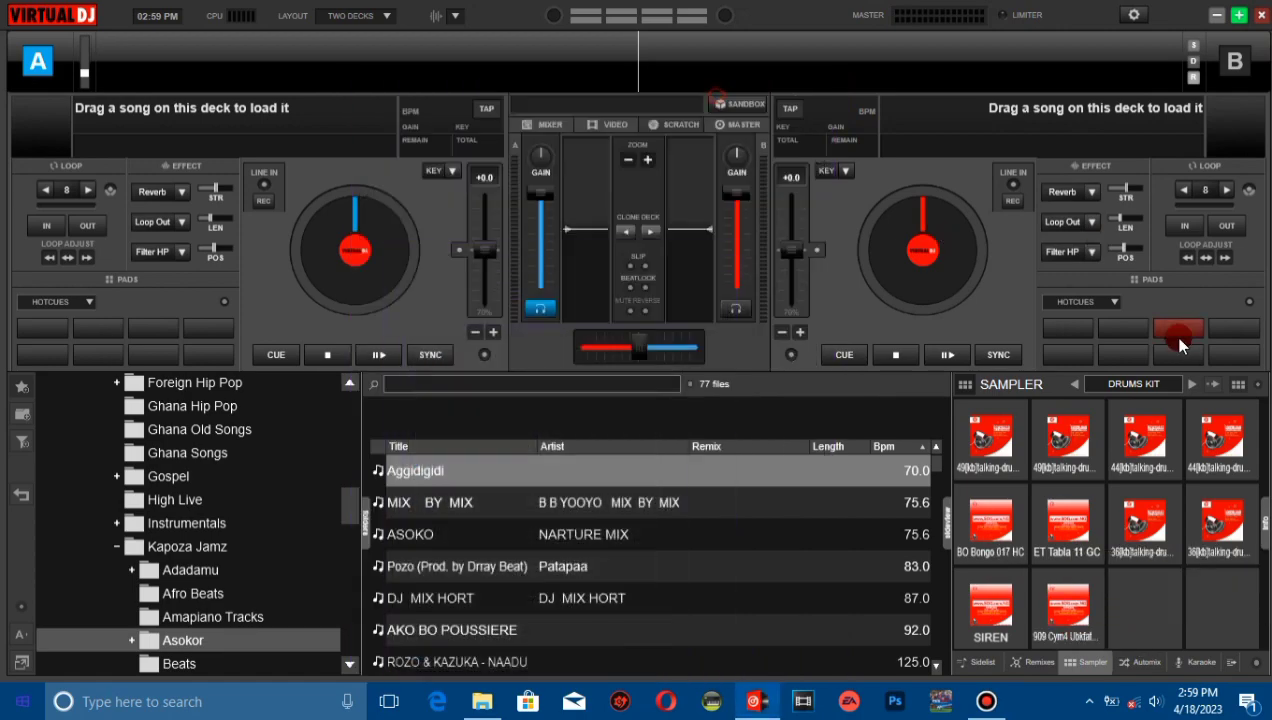
Open 49[kb]talking-drum-4 in the Sample Editor and trim the silence before the drum hit.
{"action": "left_click", "coordinate": [1258, 392]}
{"action": "left_click", "coordinate": [1180, 476]}
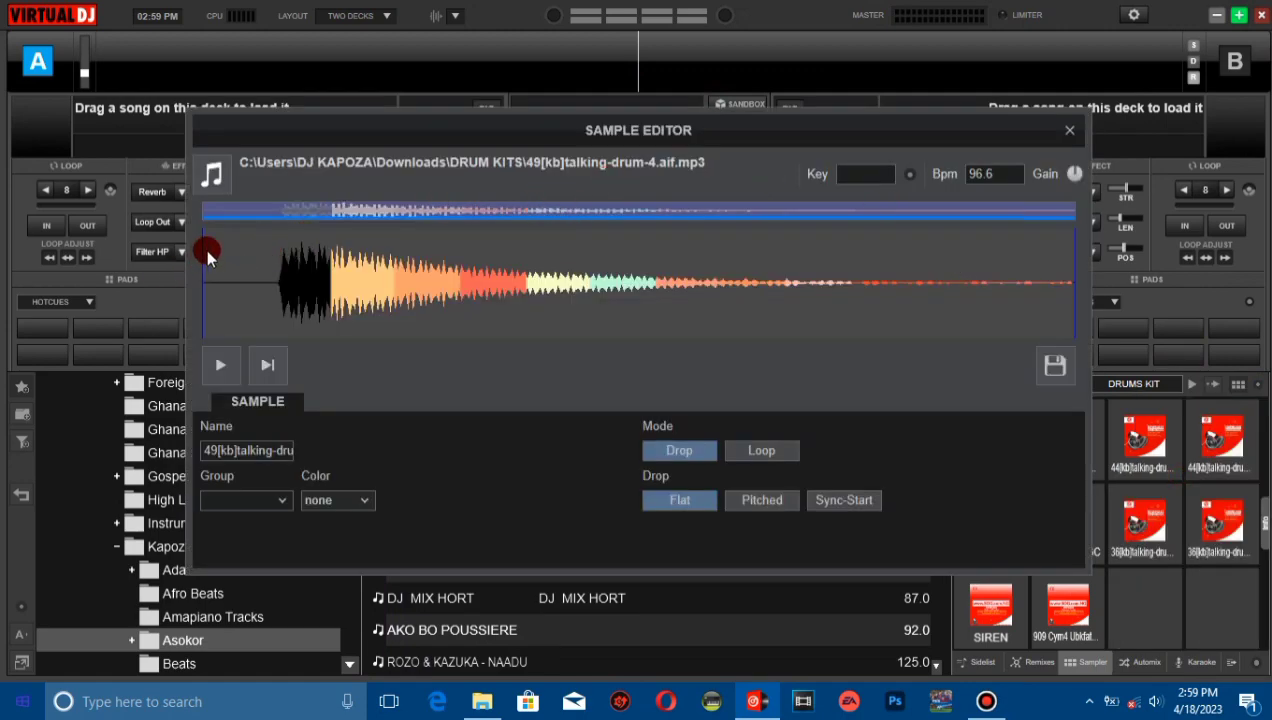
{"action": "left_click_drag", "start_coordinate": [204, 248], "coordinate": [278, 249]}
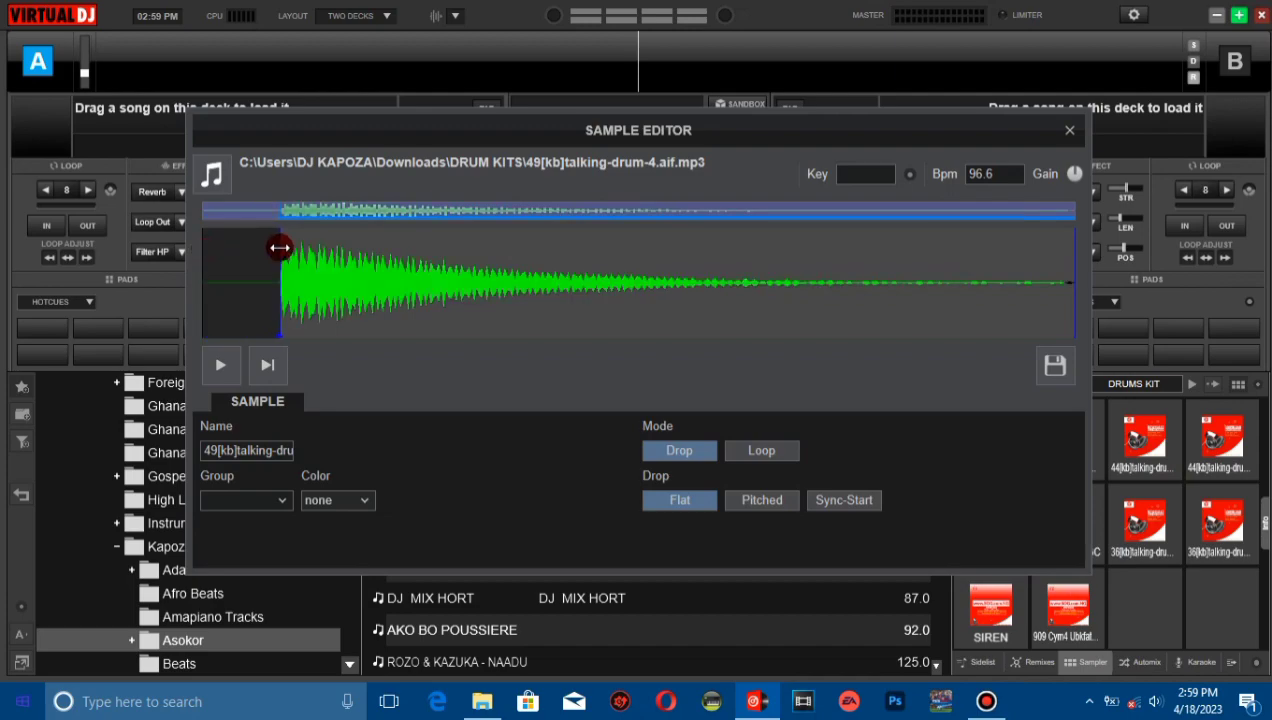
Set the 49[kb]talking-drum-4 sample to Match exact key, raise its gain, and save it.
{"action": "left_click", "coordinate": [908, 177]}
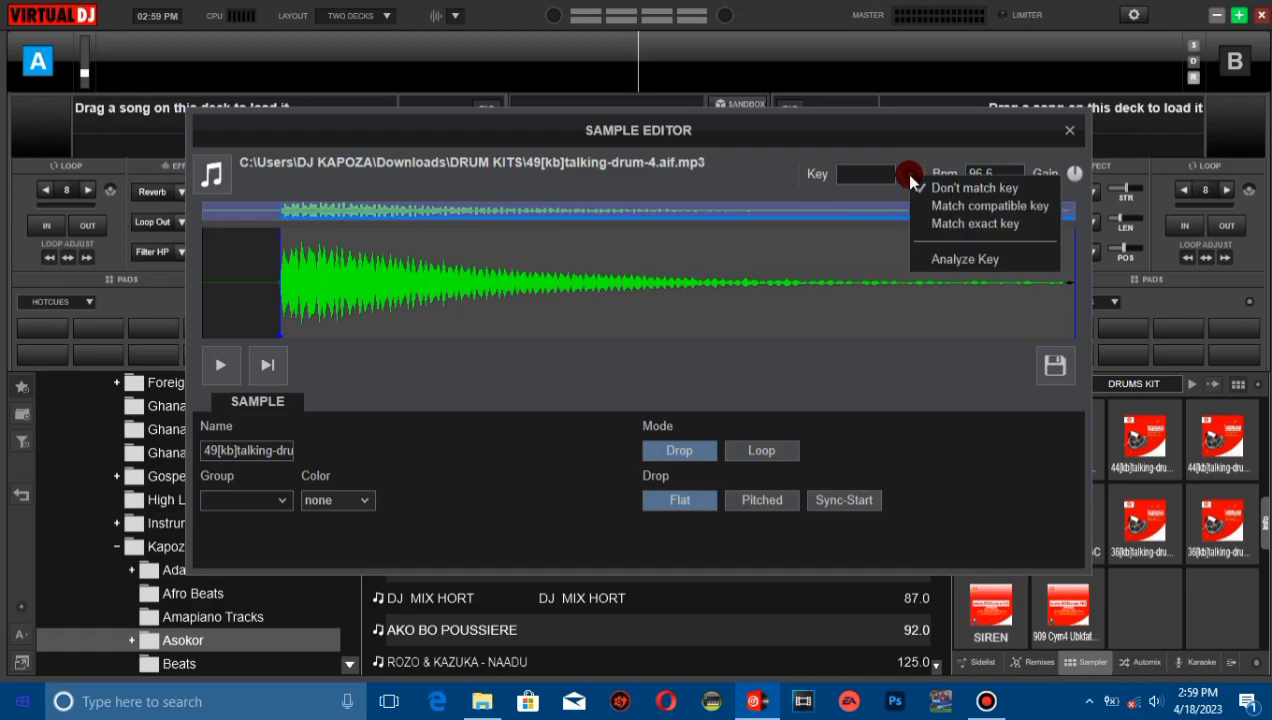
{"action": "left_click_drag", "start_coordinate": [911, 180], "coordinate": [958, 229]}
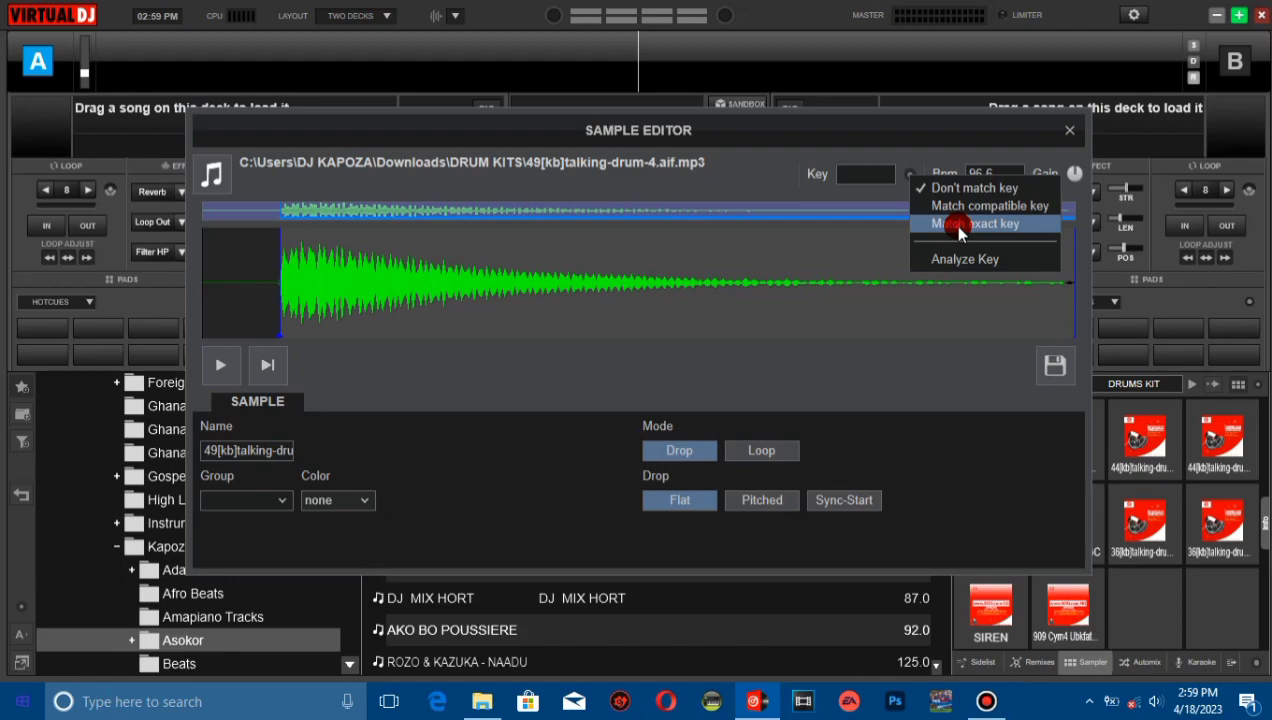
{"action": "left_click", "coordinate": [958, 224]}
{"action": "left_click", "coordinate": [1072, 176]}
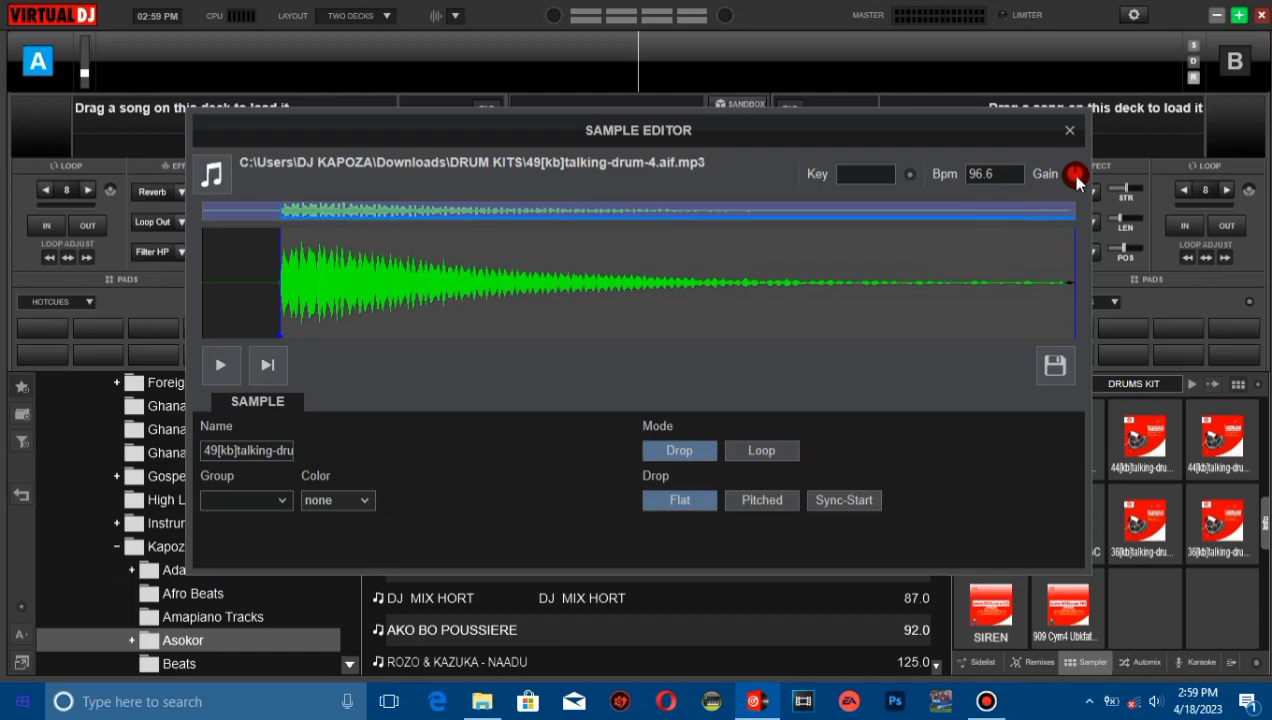
{"action": "left_click_drag", "start_coordinate": [1077, 181], "coordinate": [1081, 173]}
{"action": "left_click", "coordinate": [1046, 391]}
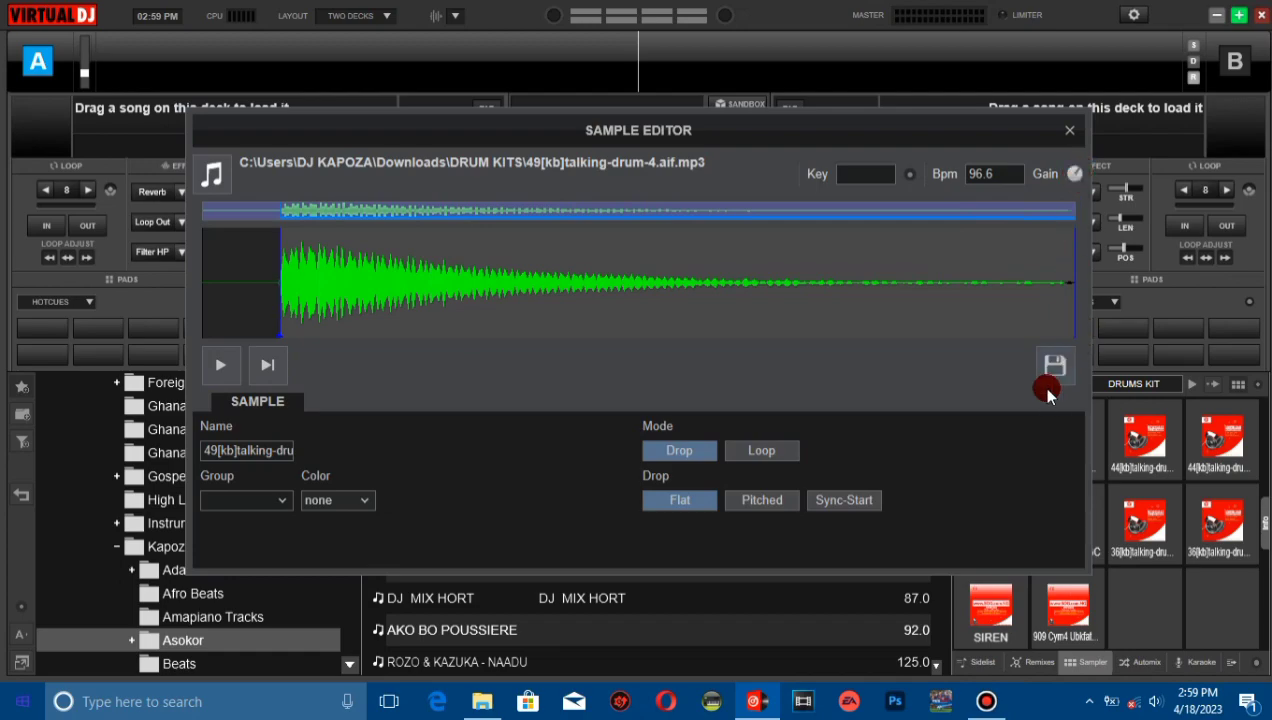
{"action": "left_click", "coordinate": [1055, 372]}
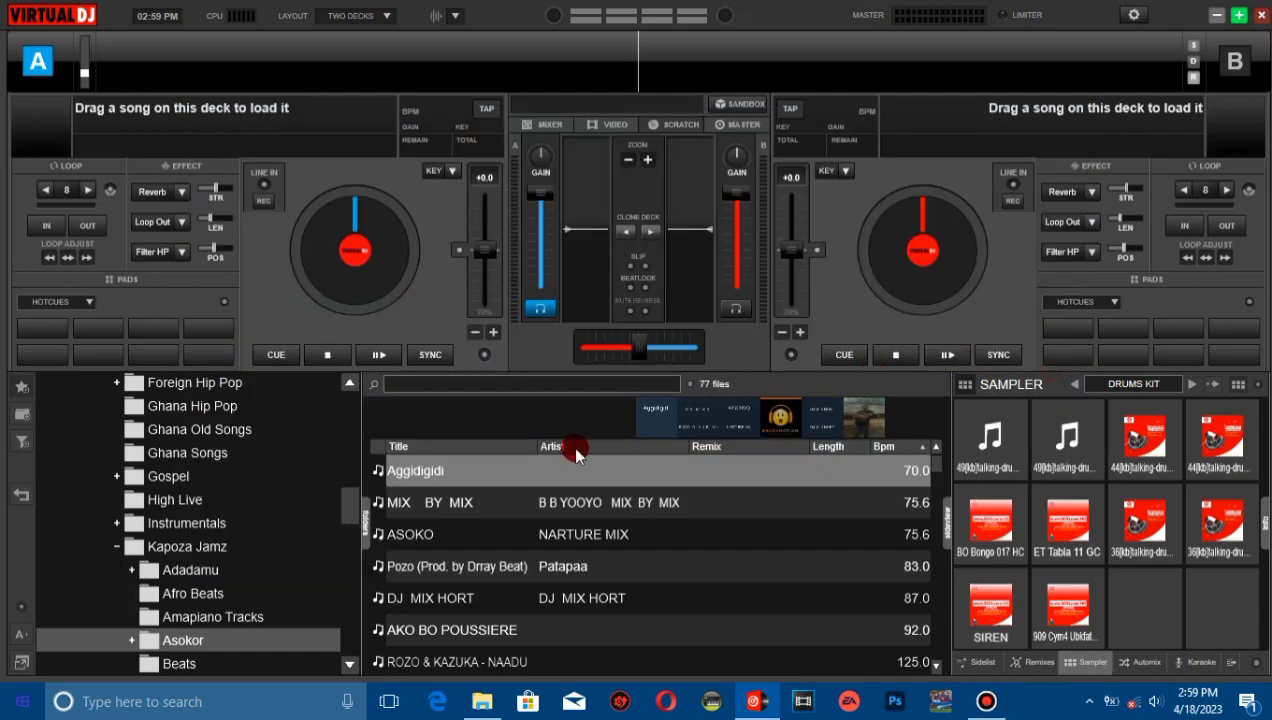
Open 44[kb]talking-drum-5 in the Sample Editor and move its start point to the beginning of the drum hit.
{"action": "left_click", "coordinate": [1076, 468]}
{"action": "left_click", "coordinate": [1258, 387]}
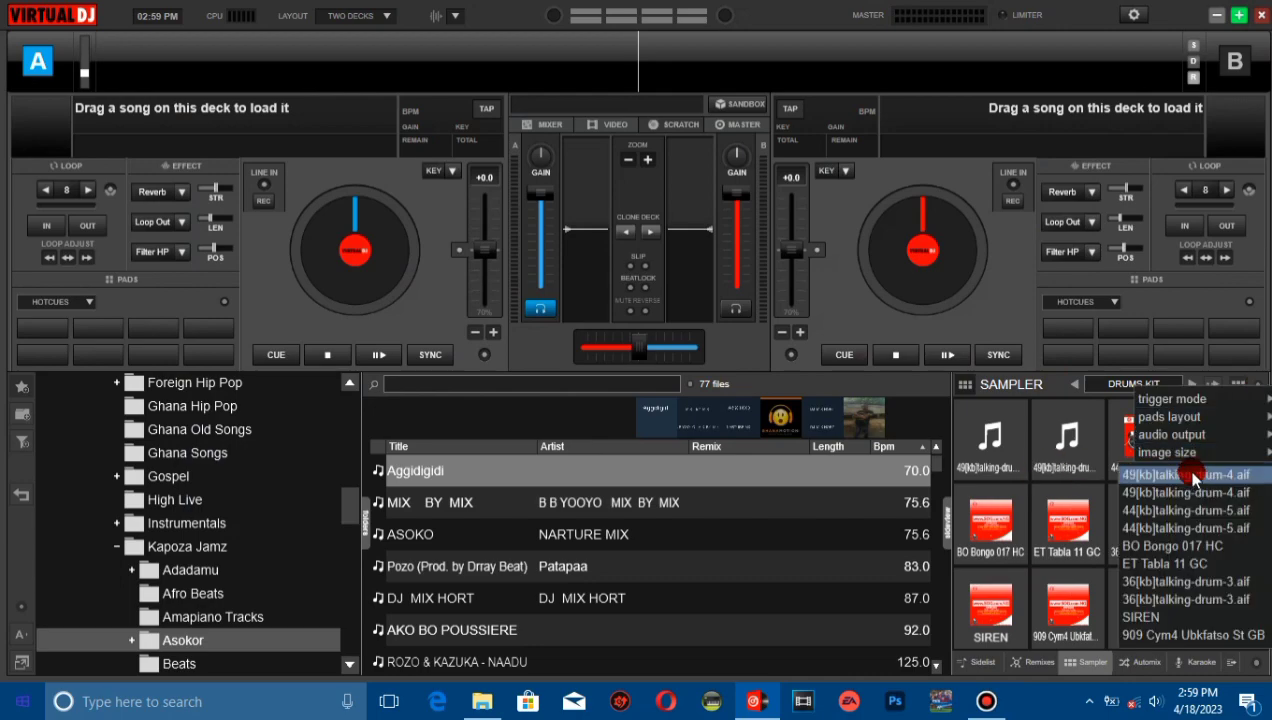
{"action": "left_click", "coordinate": [1175, 512]}
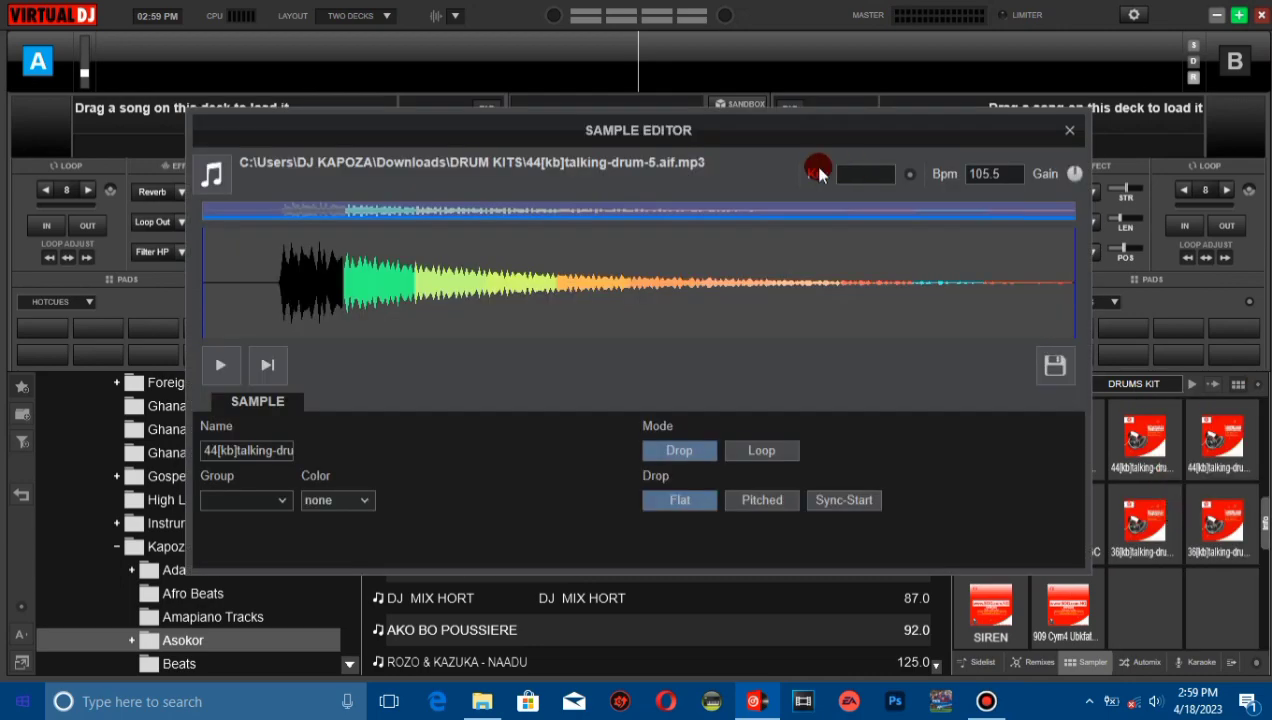
{"action": "left_click_drag", "start_coordinate": [241, 250], "coordinate": [279, 249]}
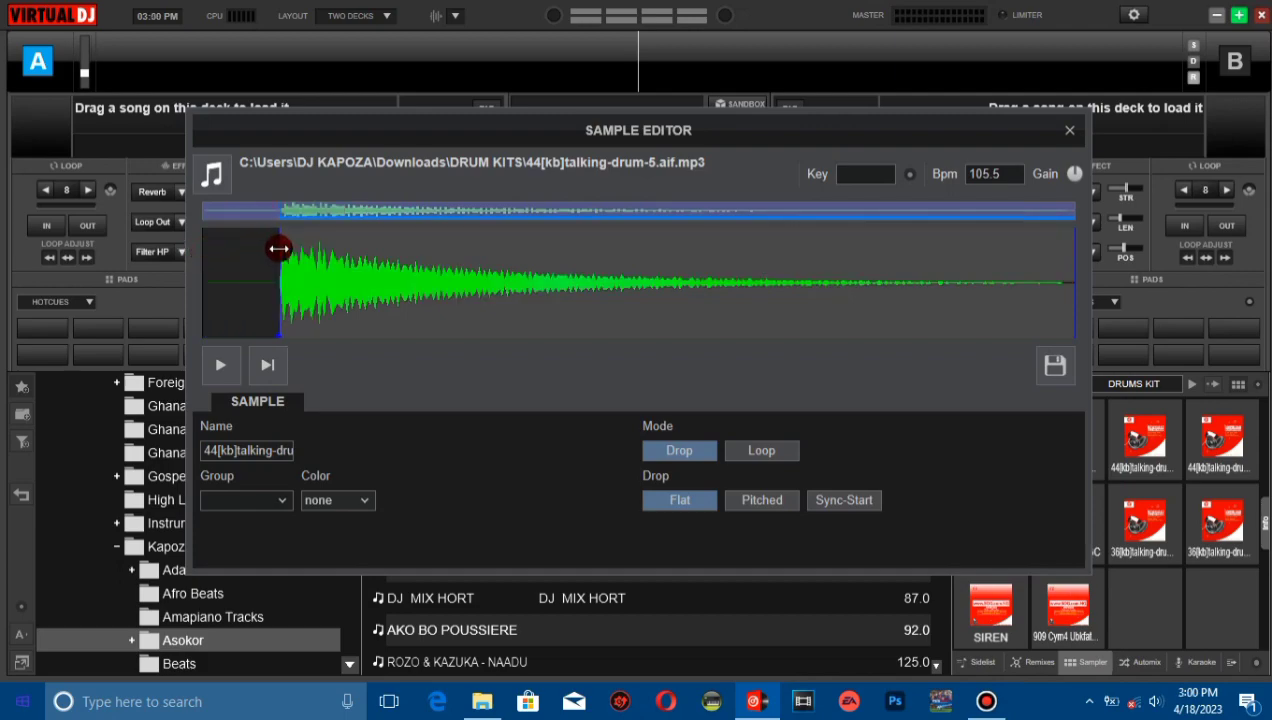
Set the 44[kb]talking-drum-5 sample to Match exact key, adjust its gain, and save it.
{"action": "left_click", "coordinate": [910, 177]}
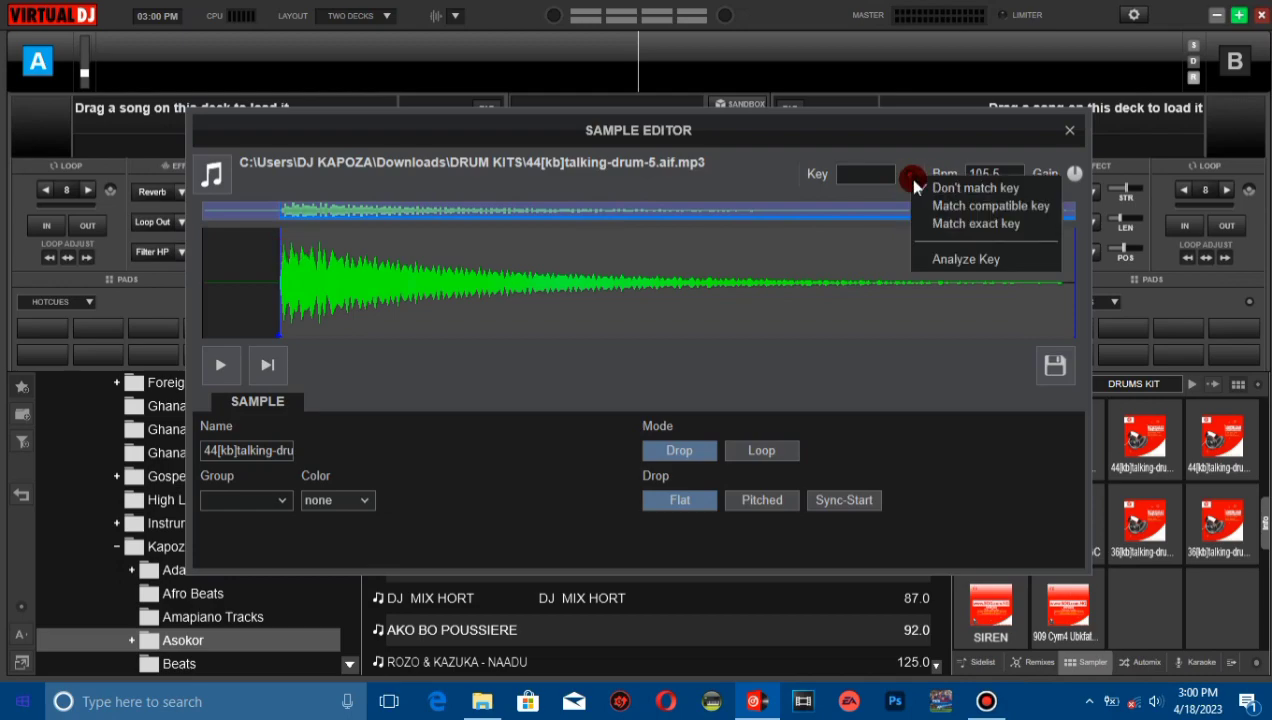
{"action": "left_click", "coordinate": [951, 226]}
{"action": "left_click", "coordinate": [1073, 176]}
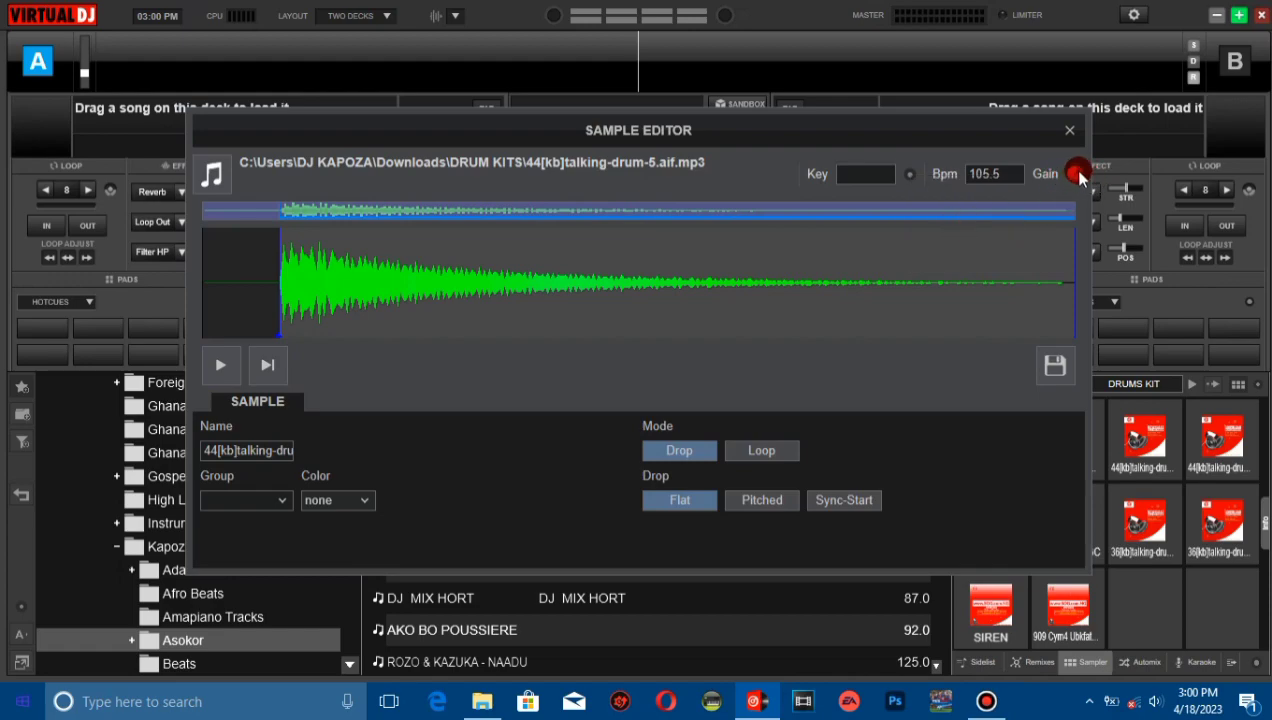
{"action": "left_click", "coordinate": [1055, 365]}
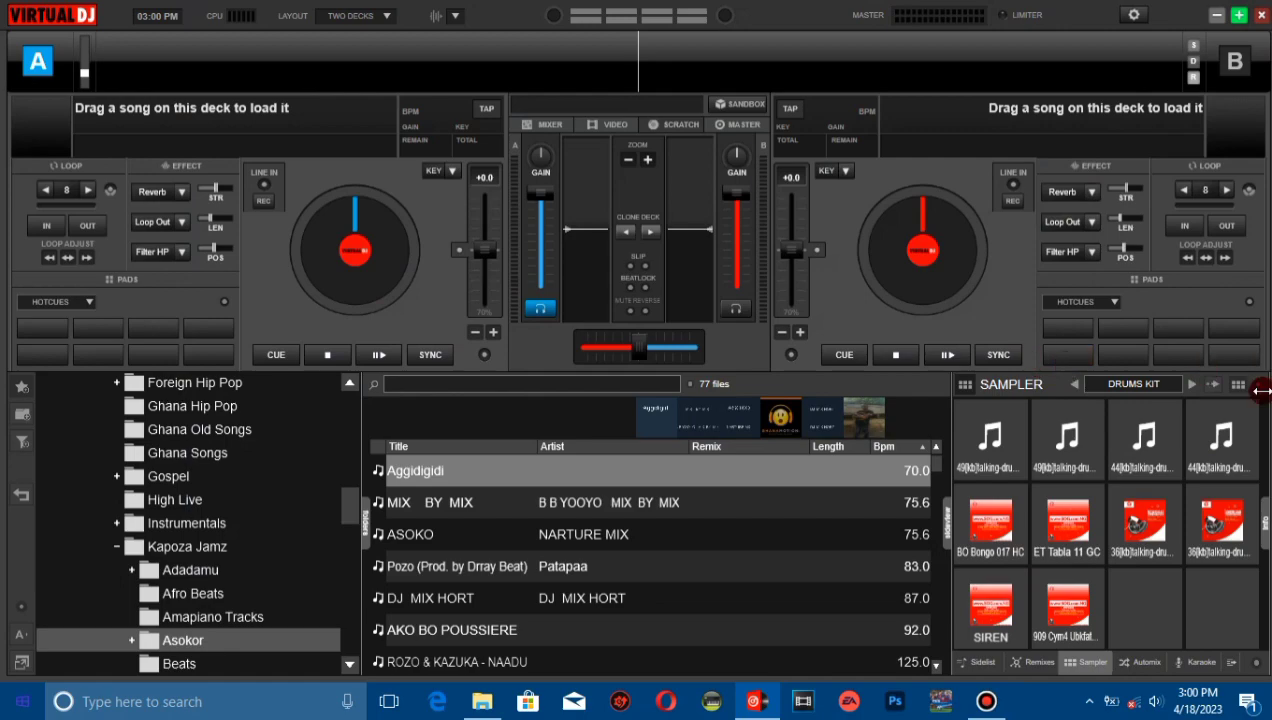
Edit the BO Bongo 017 HC sample in the Sample Editor with Match exact key and an adjusted gain, and save it.
{"action": "left_click", "coordinate": [1258, 386]}
{"action": "left_click", "coordinate": [1192, 467]}
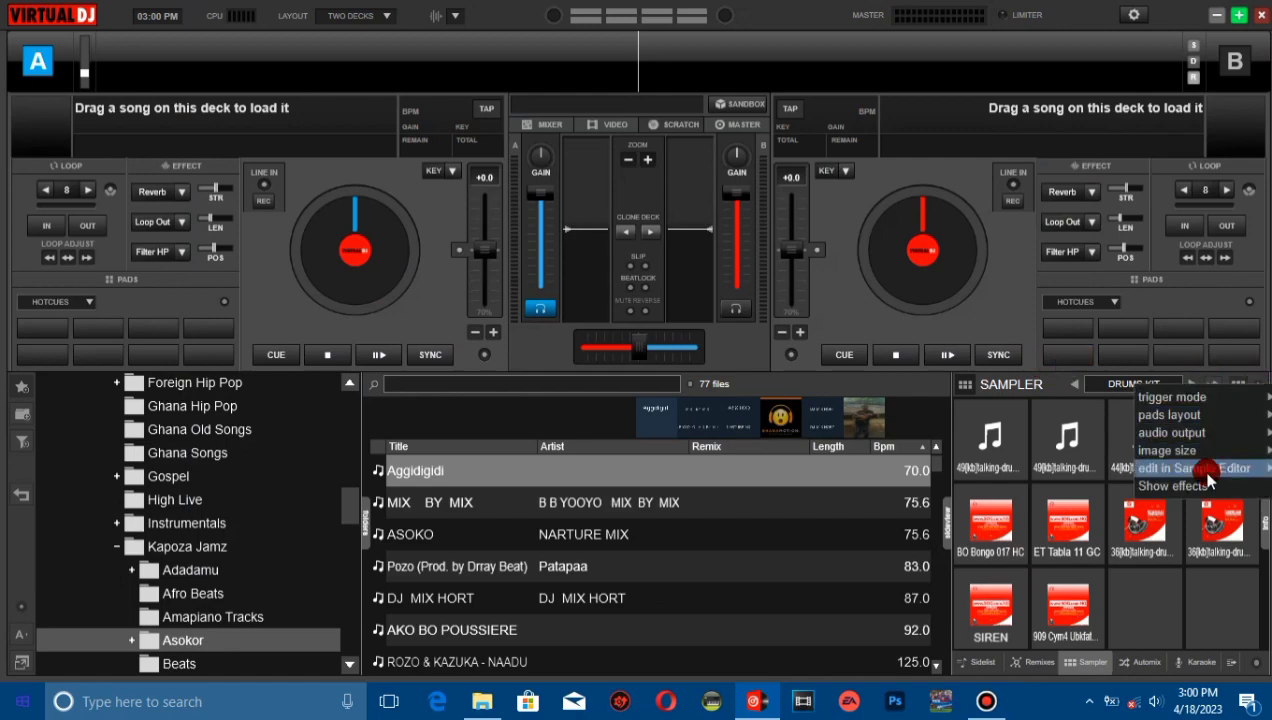
{"action": "left_click", "coordinate": [1150, 545]}
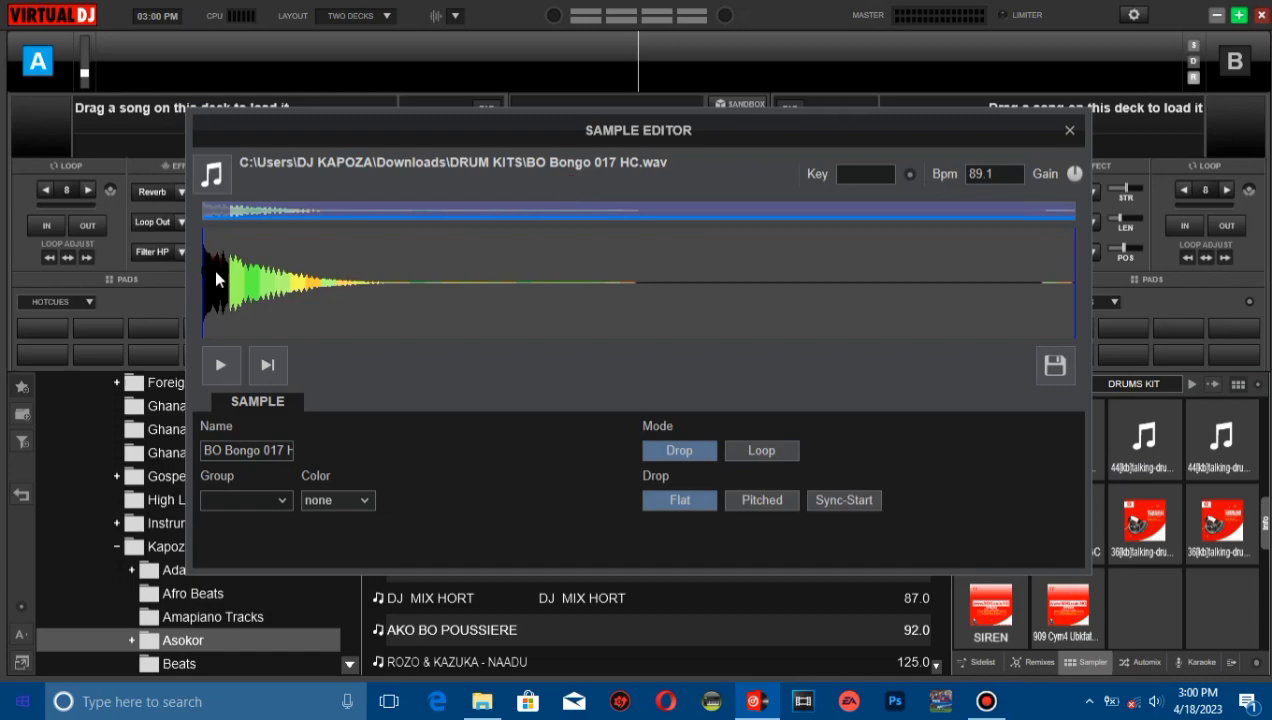
{"action": "left_click", "coordinate": [200, 302]}
{"action": "left_click", "coordinate": [790, 188]}
{"action": "left_click", "coordinate": [910, 185]}
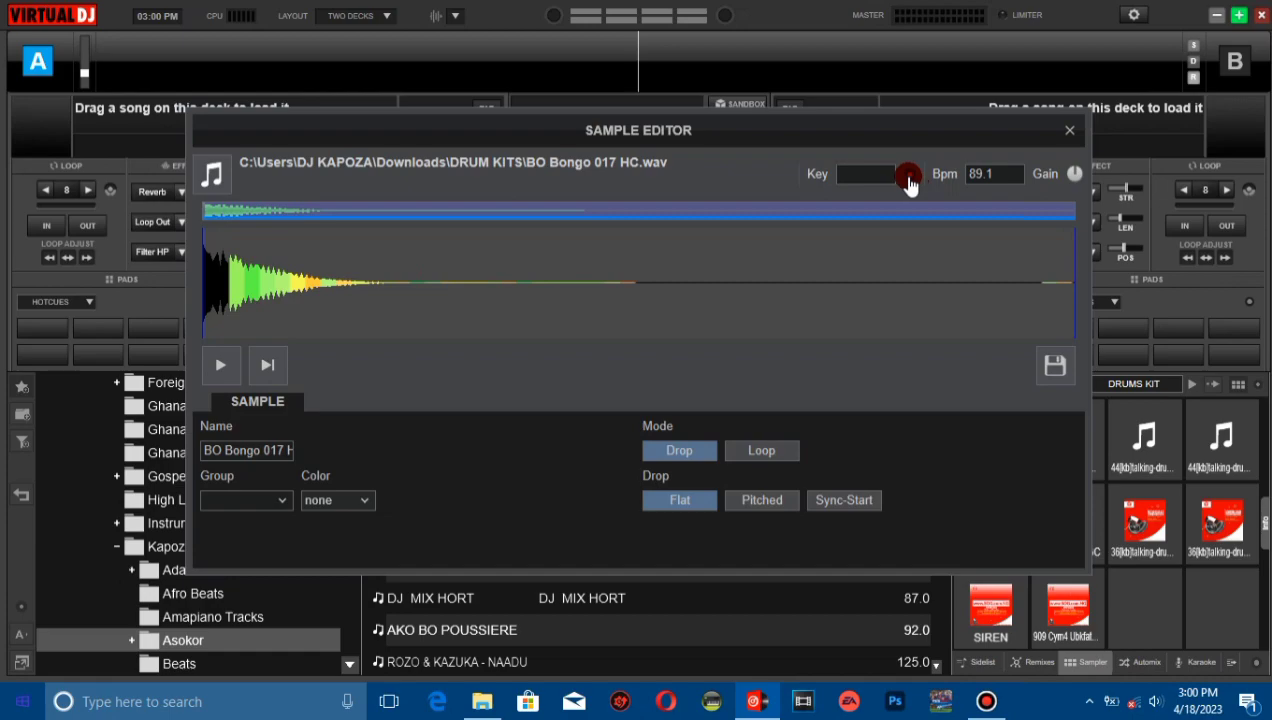
{"action": "left_click", "coordinate": [940, 226]}
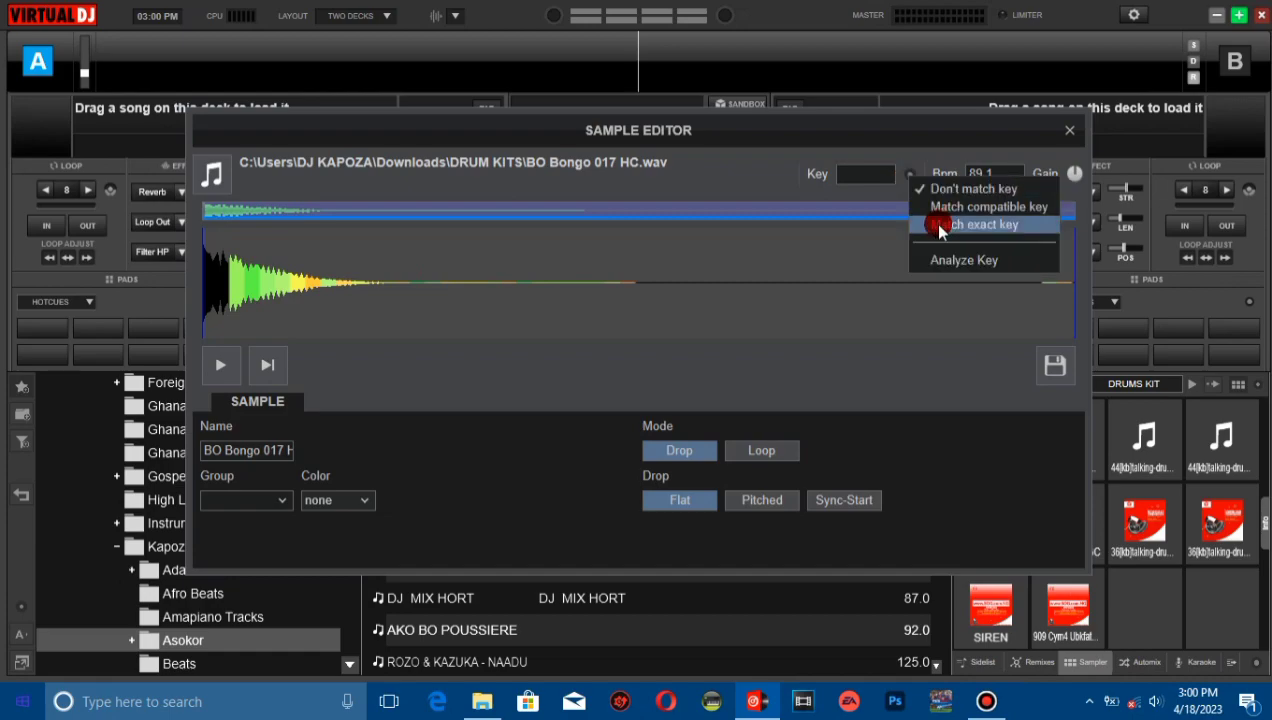
{"action": "left_click", "coordinate": [1075, 182]}
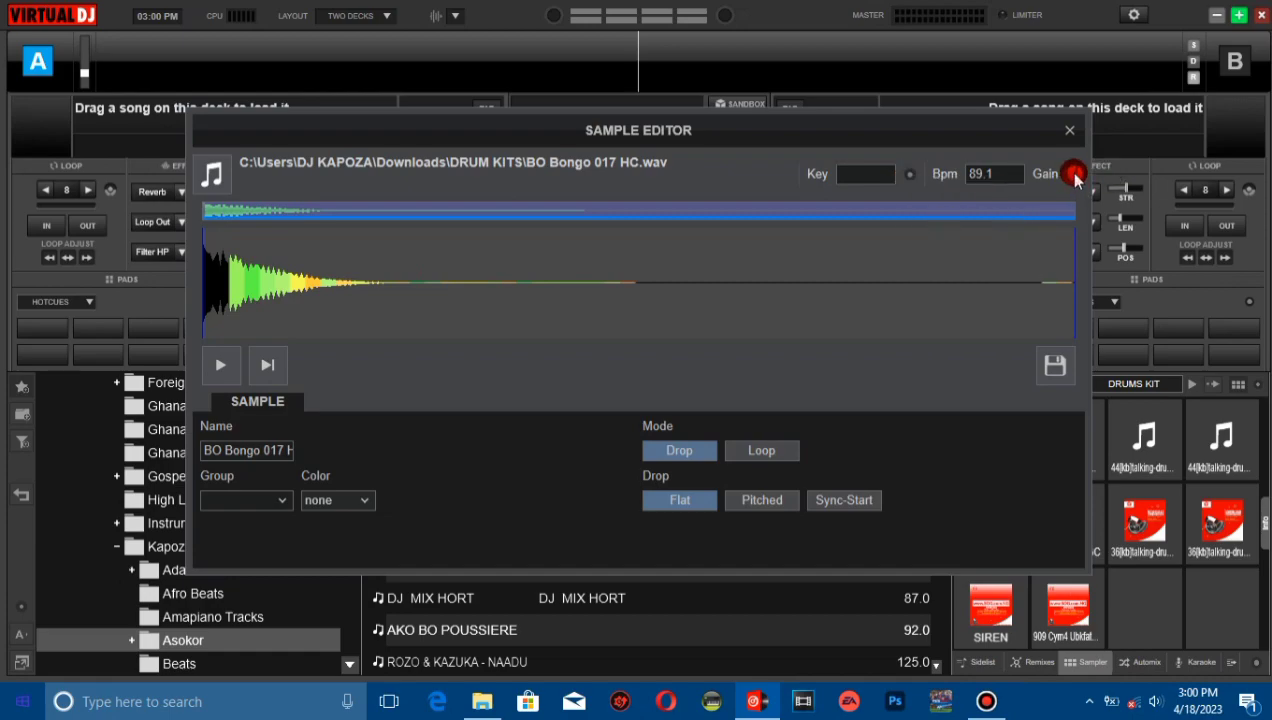
{"action": "left_click", "coordinate": [1055, 365]}
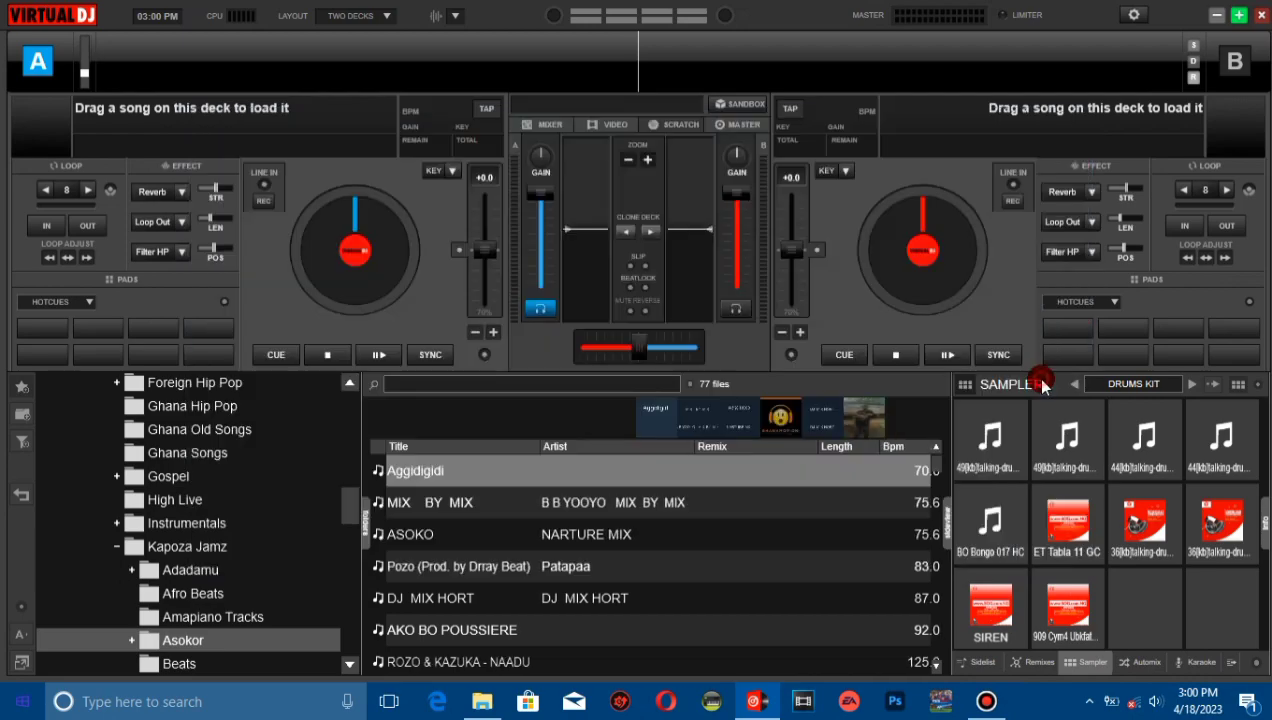
Open 36[kb]talking-drum-3 in the Sample Editor and trim the silence before its drum hit.
{"action": "left_click", "coordinate": [1257, 386]}
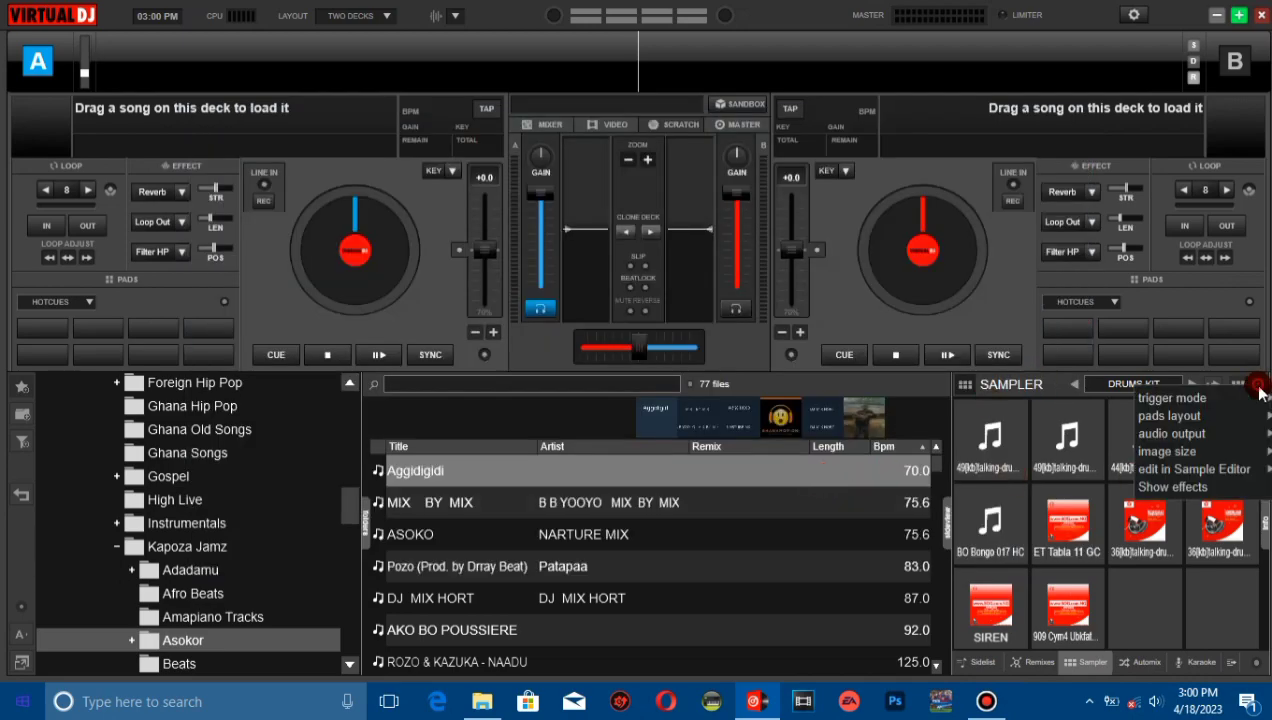
{"action": "left_click", "coordinate": [1192, 478]}
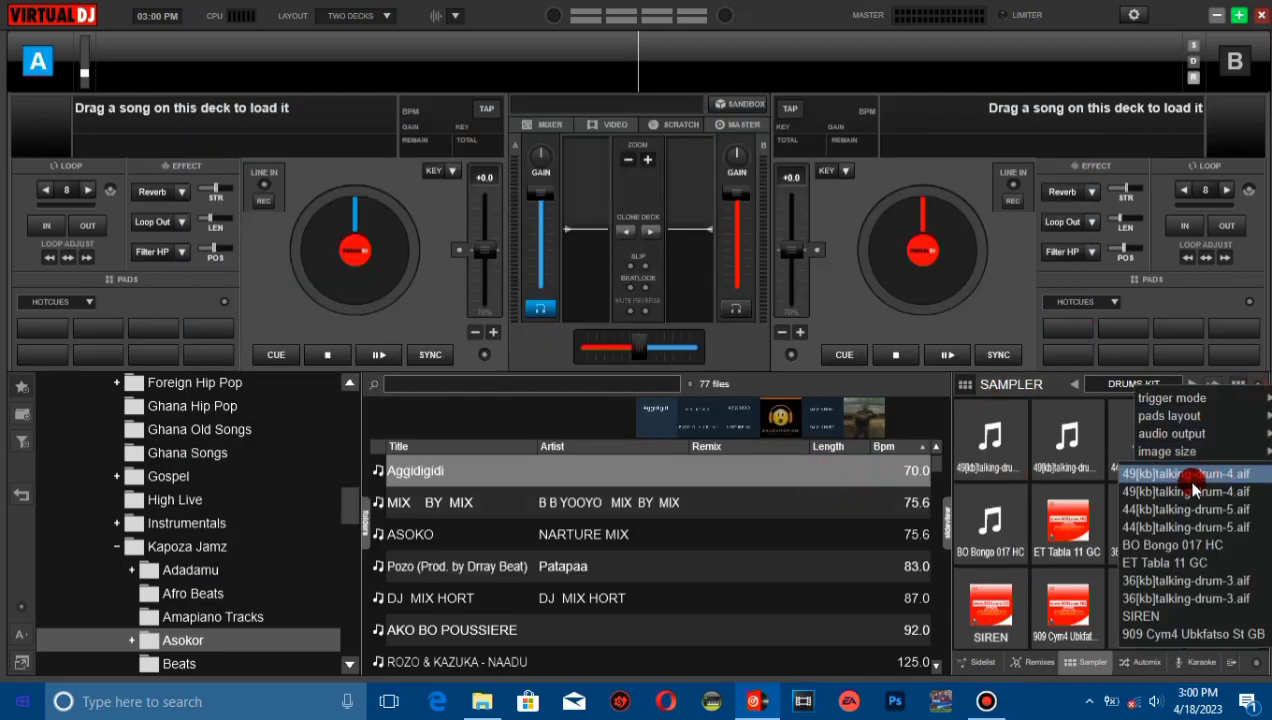
{"action": "left_click", "coordinate": [1162, 583]}
{"action": "left_click", "coordinate": [255, 265]}
{"action": "left_click_drag", "start_coordinate": [204, 263], "coordinate": [288, 260]}
Set the key matching and gain of the 36[kb]talking-drum-3 sample and save it.
{"action": "left_click", "coordinate": [1031, 176]}
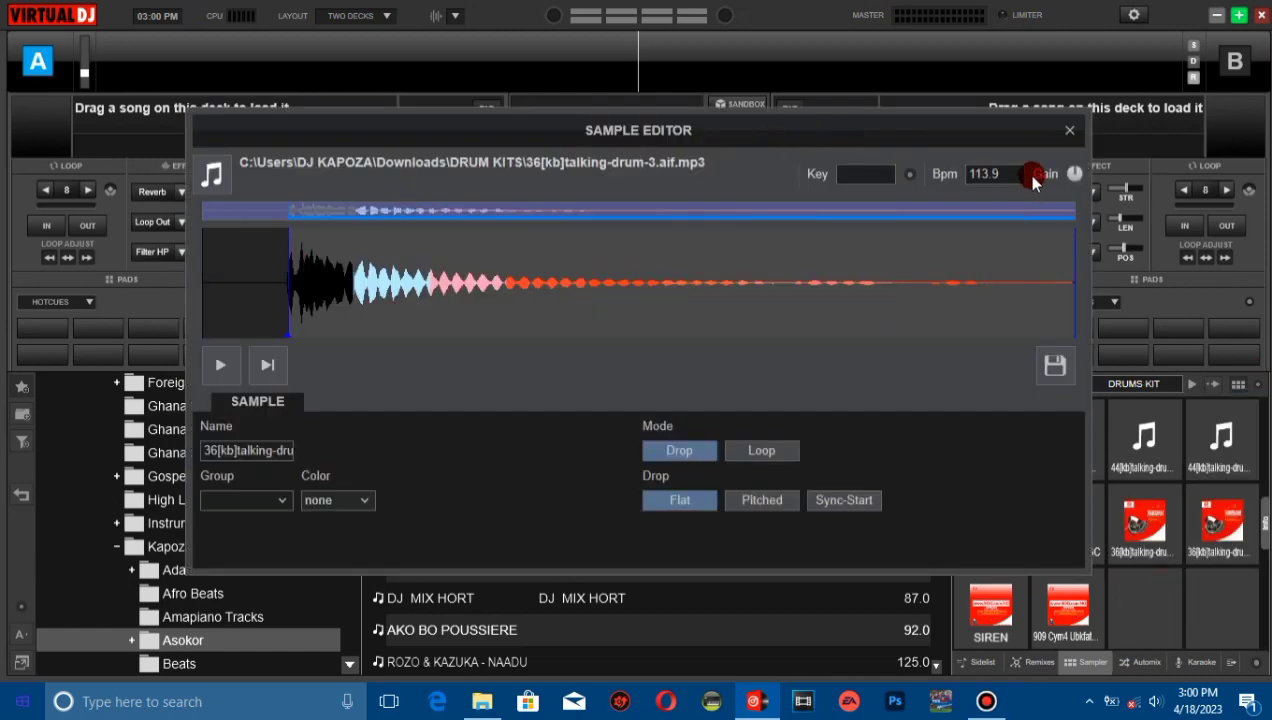
{"action": "left_click", "coordinate": [907, 176]}
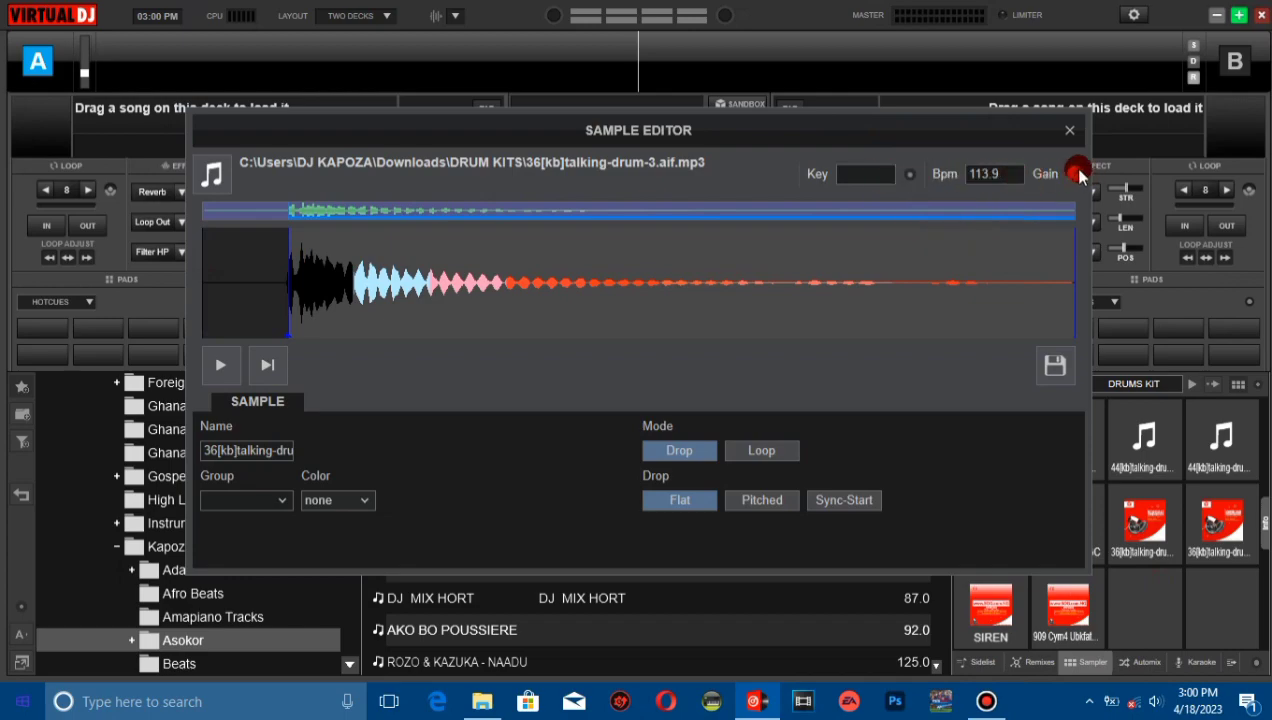
{"action": "left_click", "coordinate": [1055, 366]}
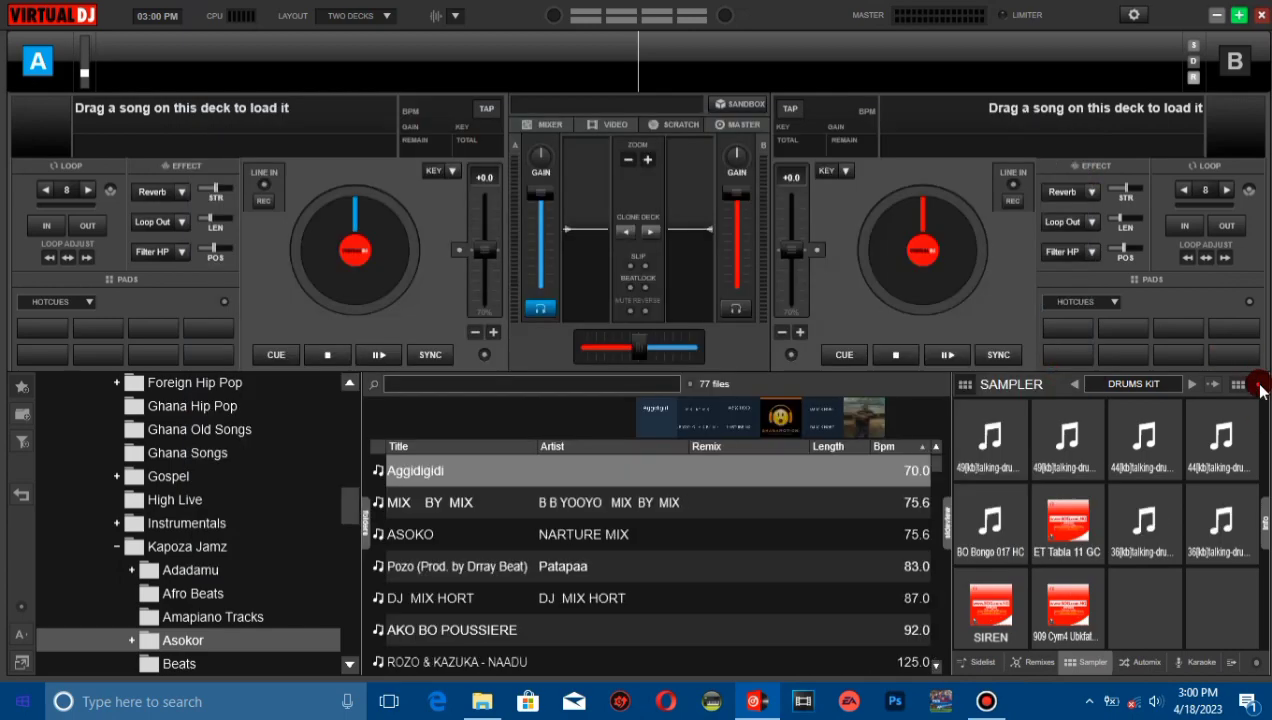
Edit the ET Tabla 11 GC sample in the Sample Editor with Match exact key, and save it.
{"action": "left_click", "coordinate": [1258, 386]}
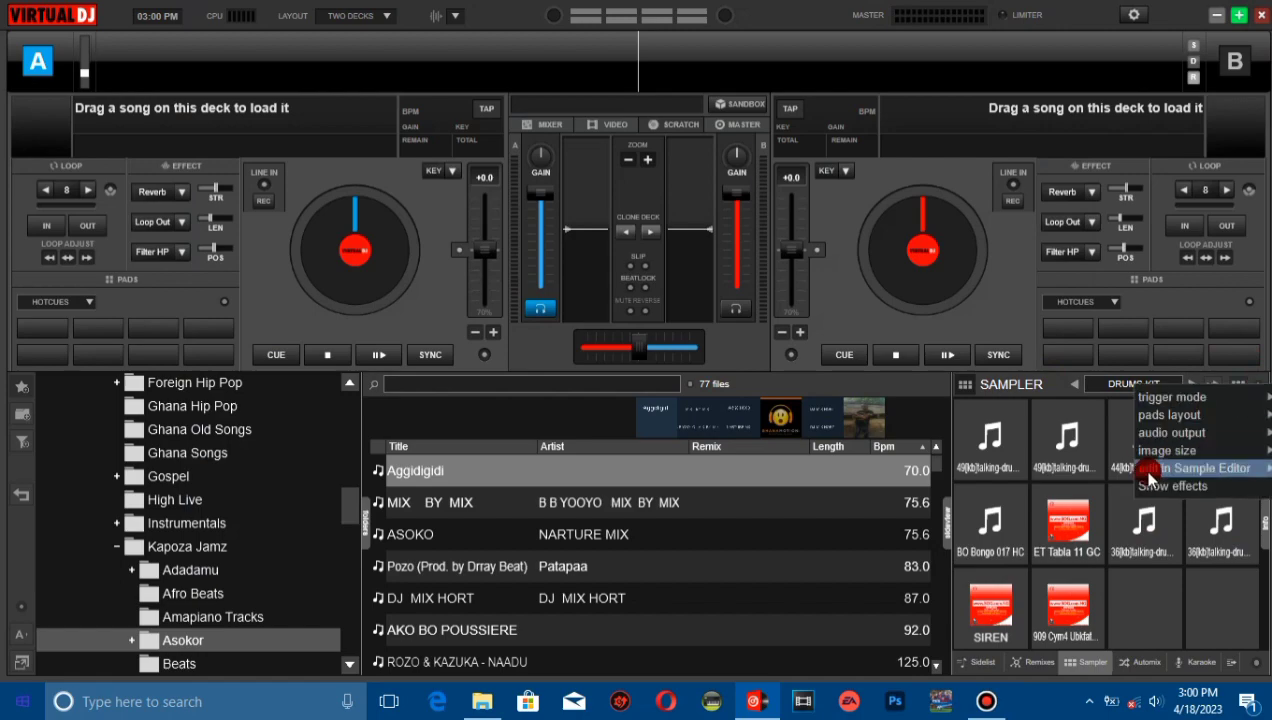
{"action": "mouse_move", "coordinate": [1152, 468]}
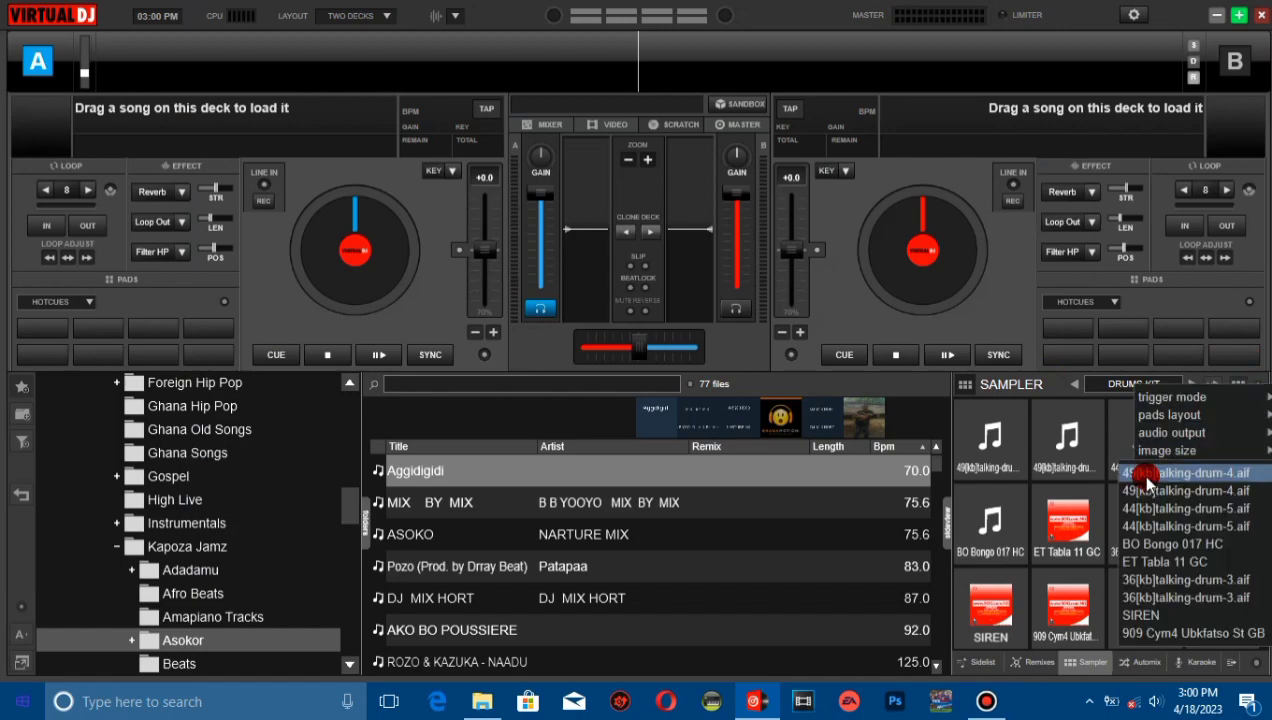
{"action": "left_click", "coordinate": [1157, 563]}
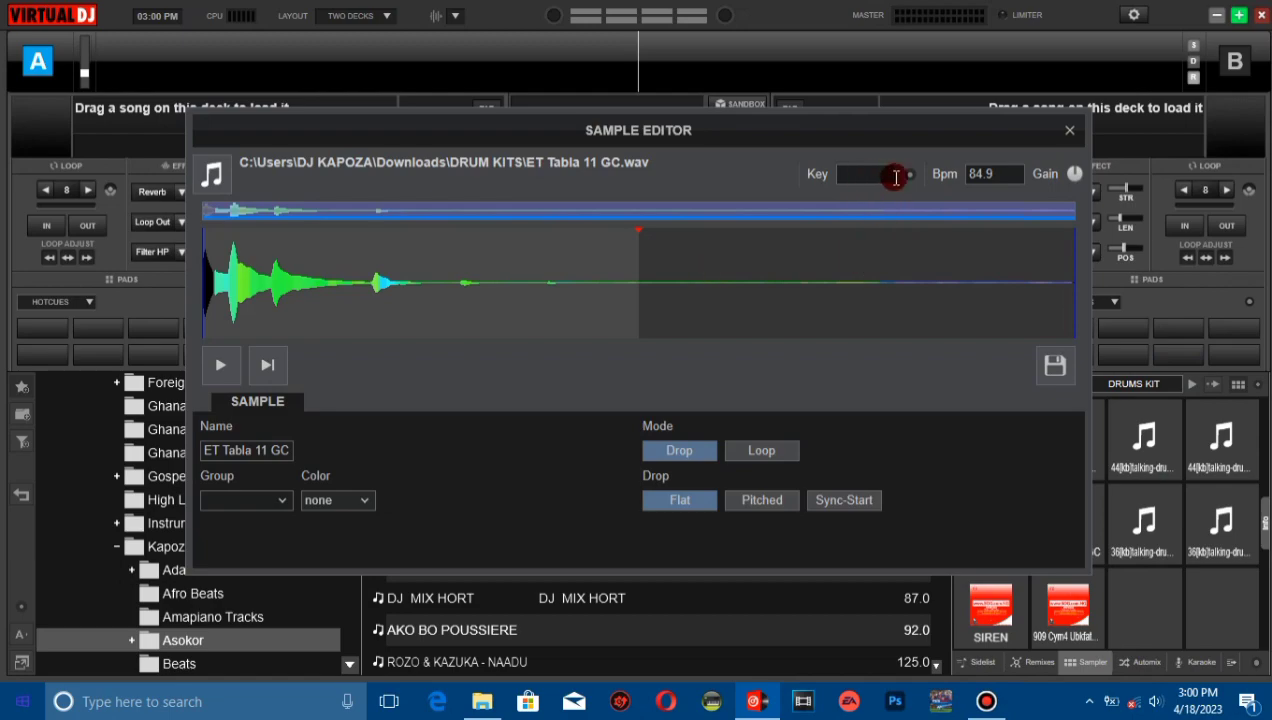
{"action": "left_click", "coordinate": [909, 174]}
{"action": "left_click", "coordinate": [940, 227]}
{"action": "left_click", "coordinate": [1054, 371]}
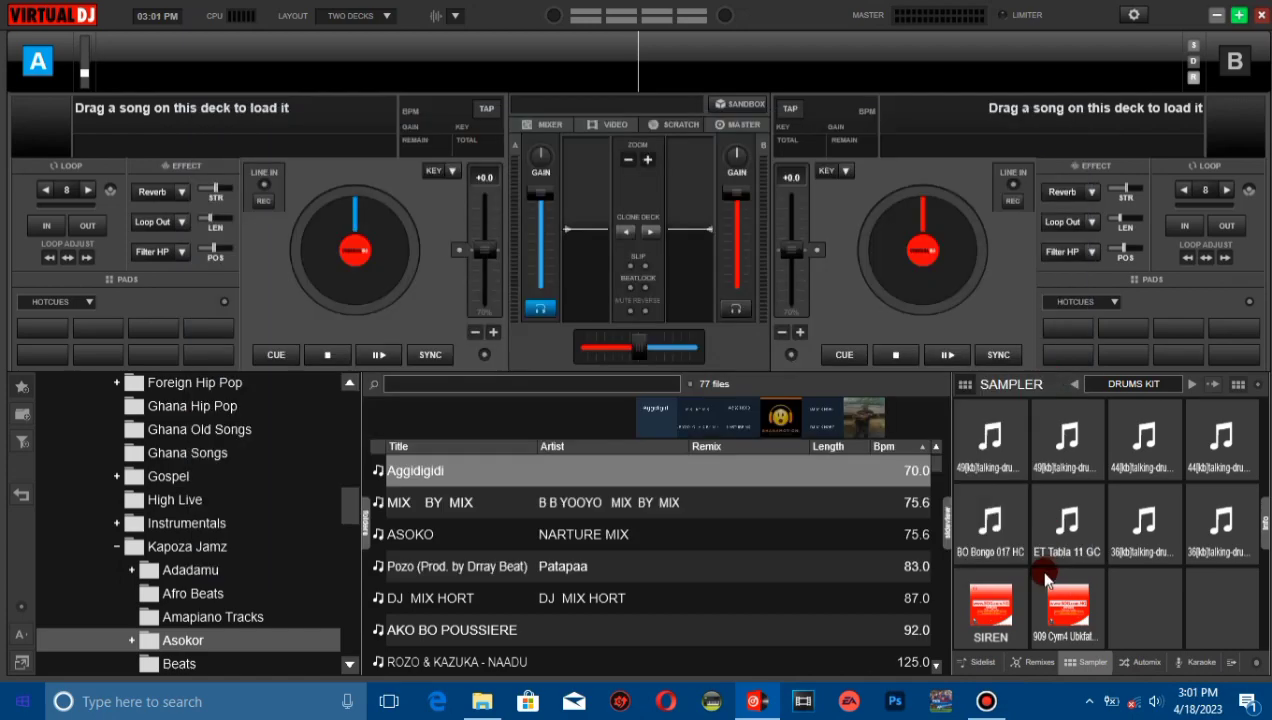
Set the SIREN sample to Match exact key in the Sample Editor and save it.
{"action": "left_click", "coordinate": [1238, 384]}
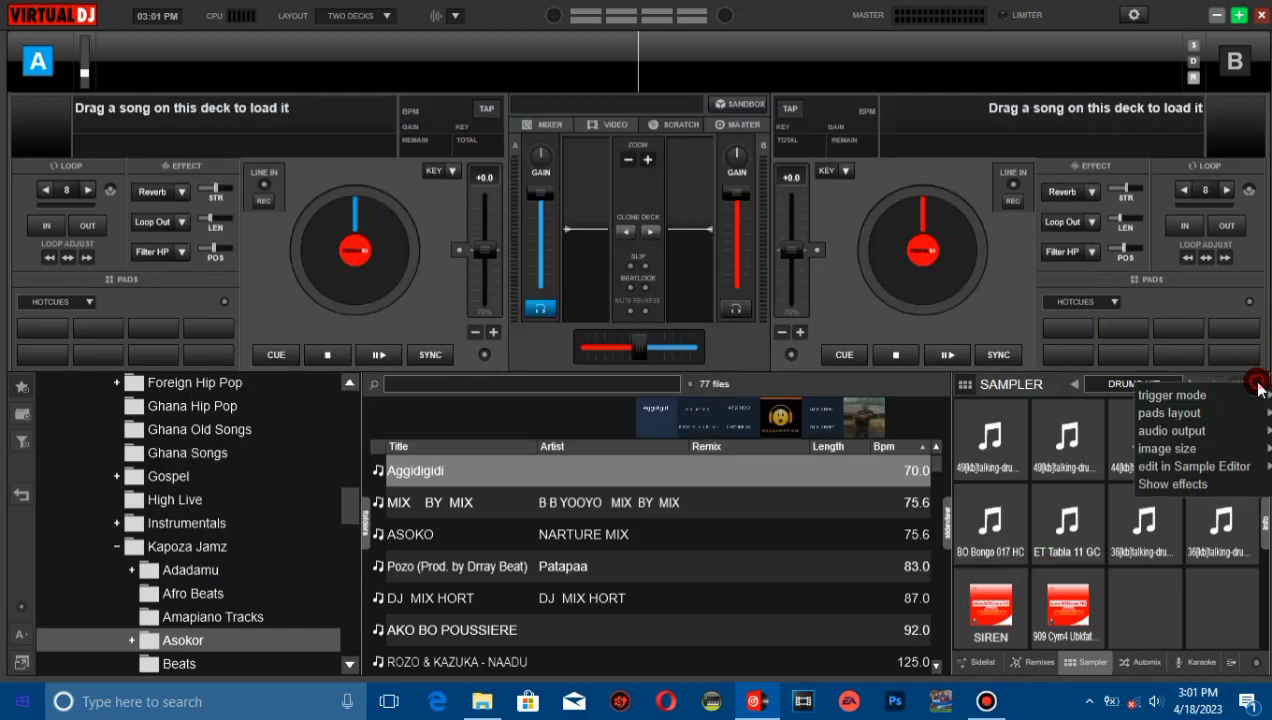
{"action": "mouse_move", "coordinate": [1168, 468]}
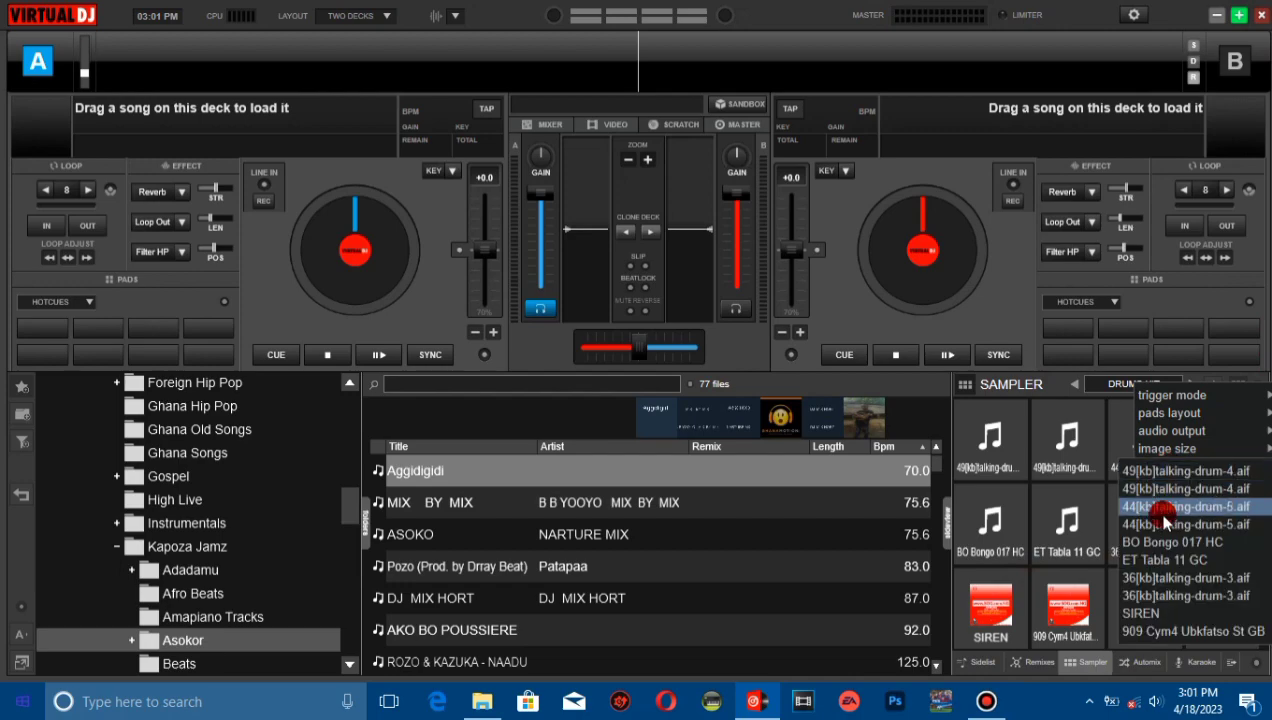
{"action": "left_click", "coordinate": [1150, 616]}
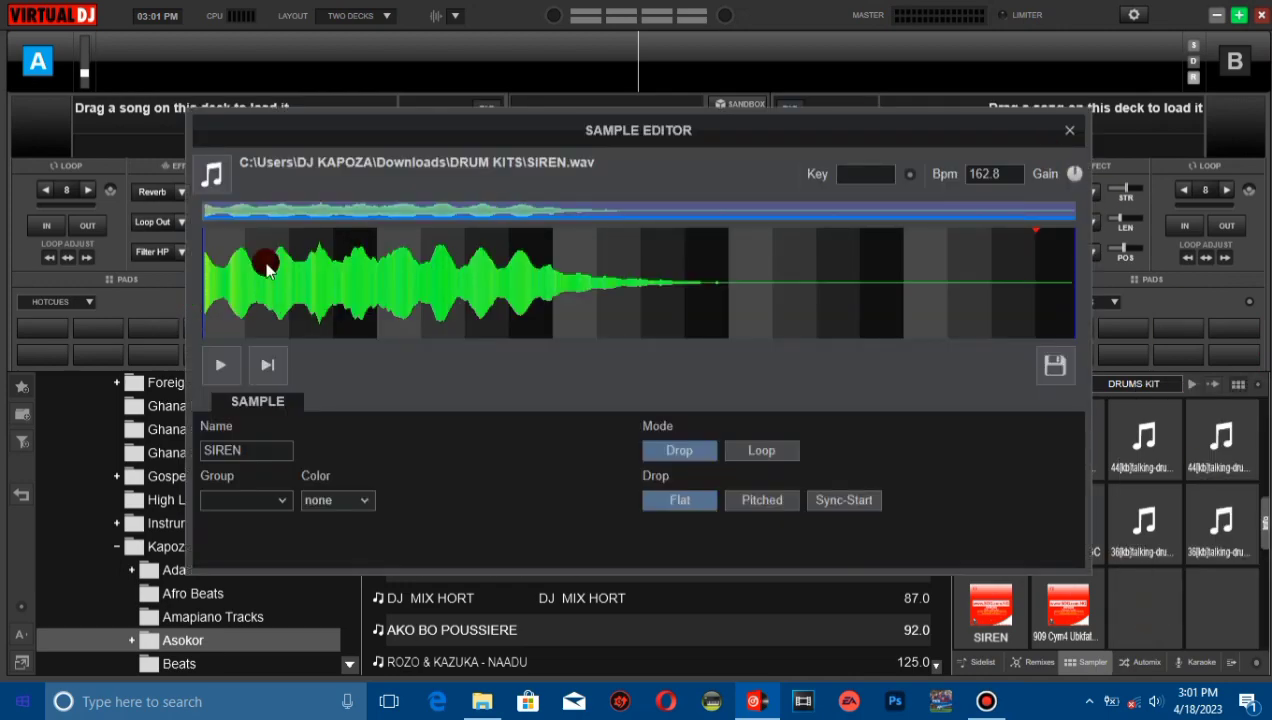
{"action": "left_click", "coordinate": [909, 174]}
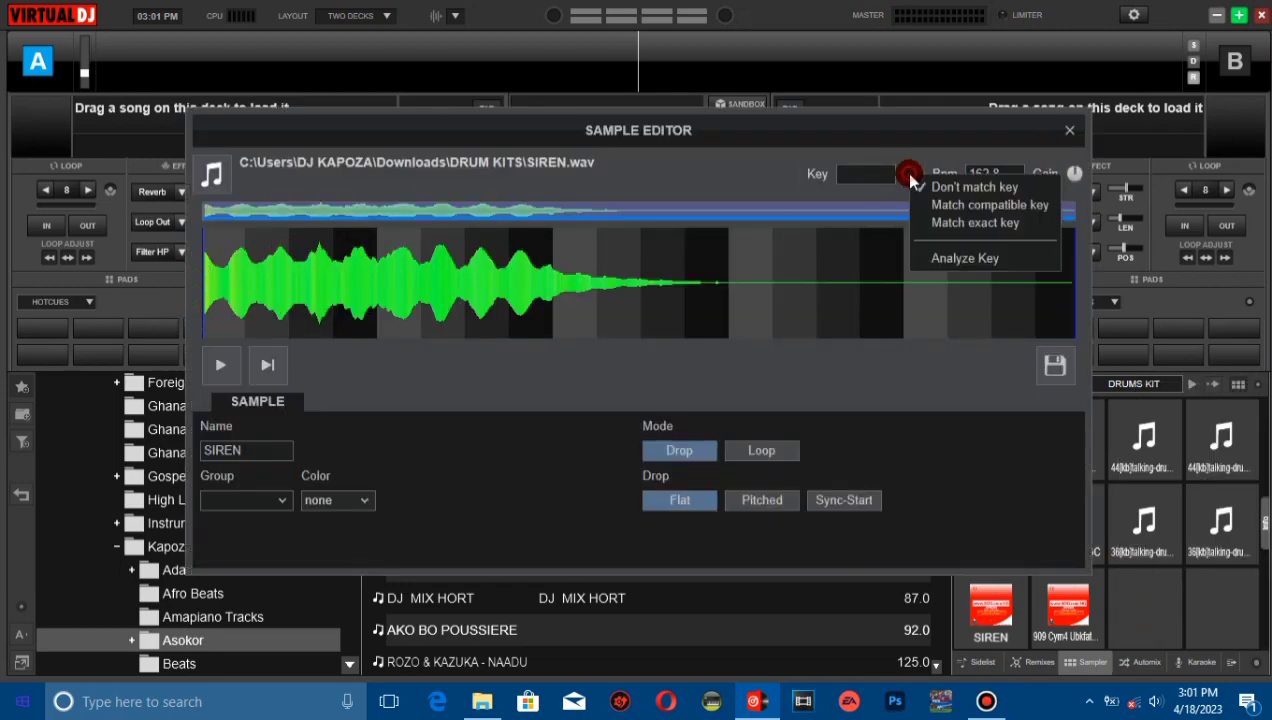
{"action": "left_click", "coordinate": [957, 221]}
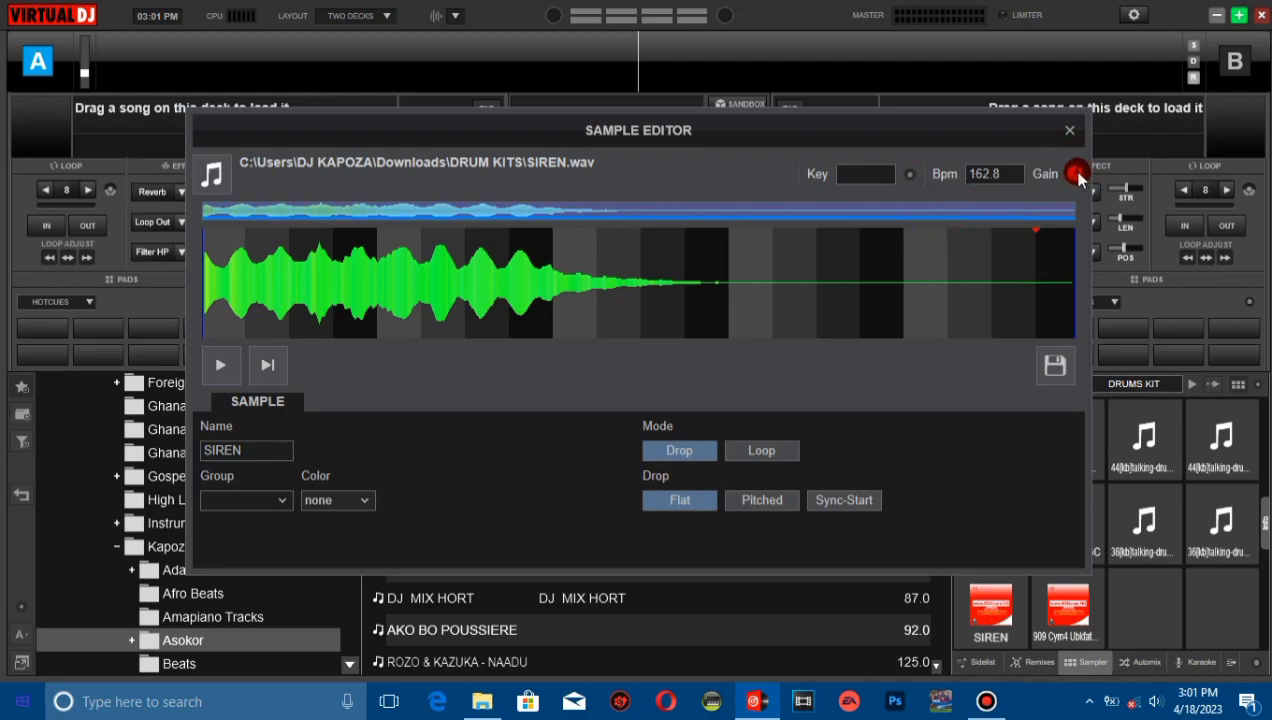
{"action": "left_click", "coordinate": [1245, 400]}
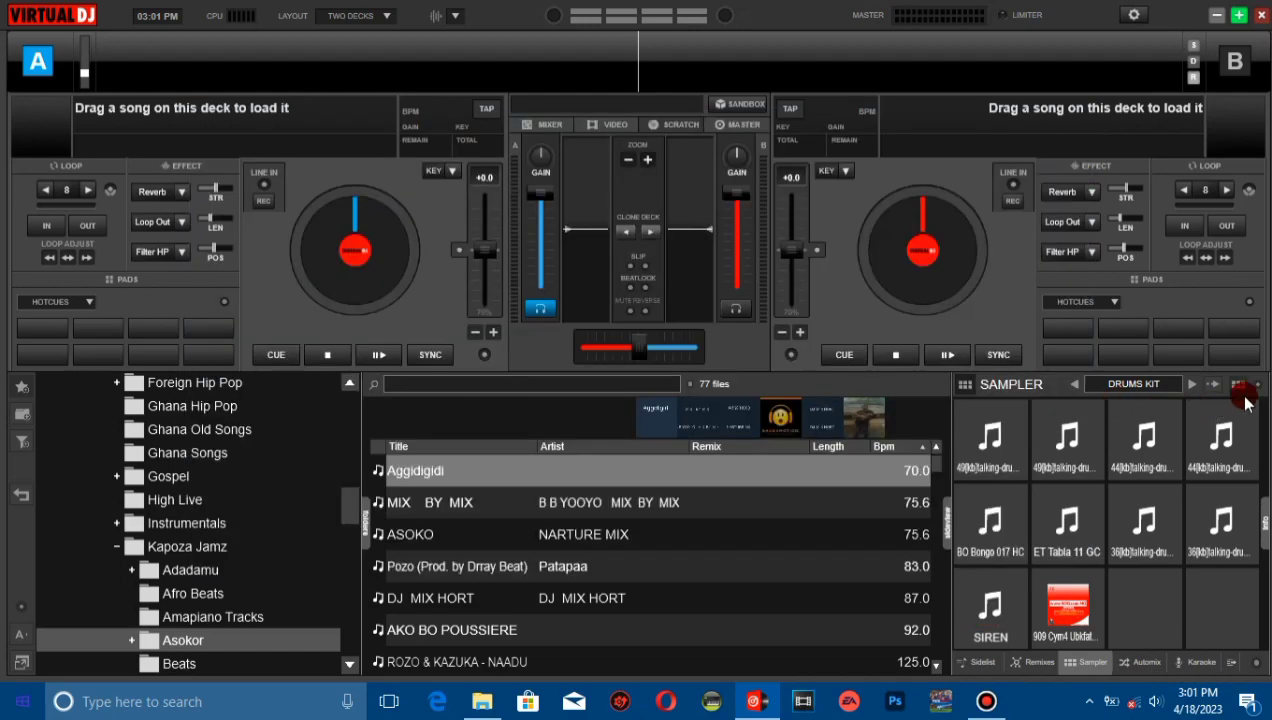
Edit the 909 Cym4 Ubkfatso St GB sample in the Sample Editor with Match exact key, and save it.
{"action": "left_click", "coordinate": [1258, 390]}
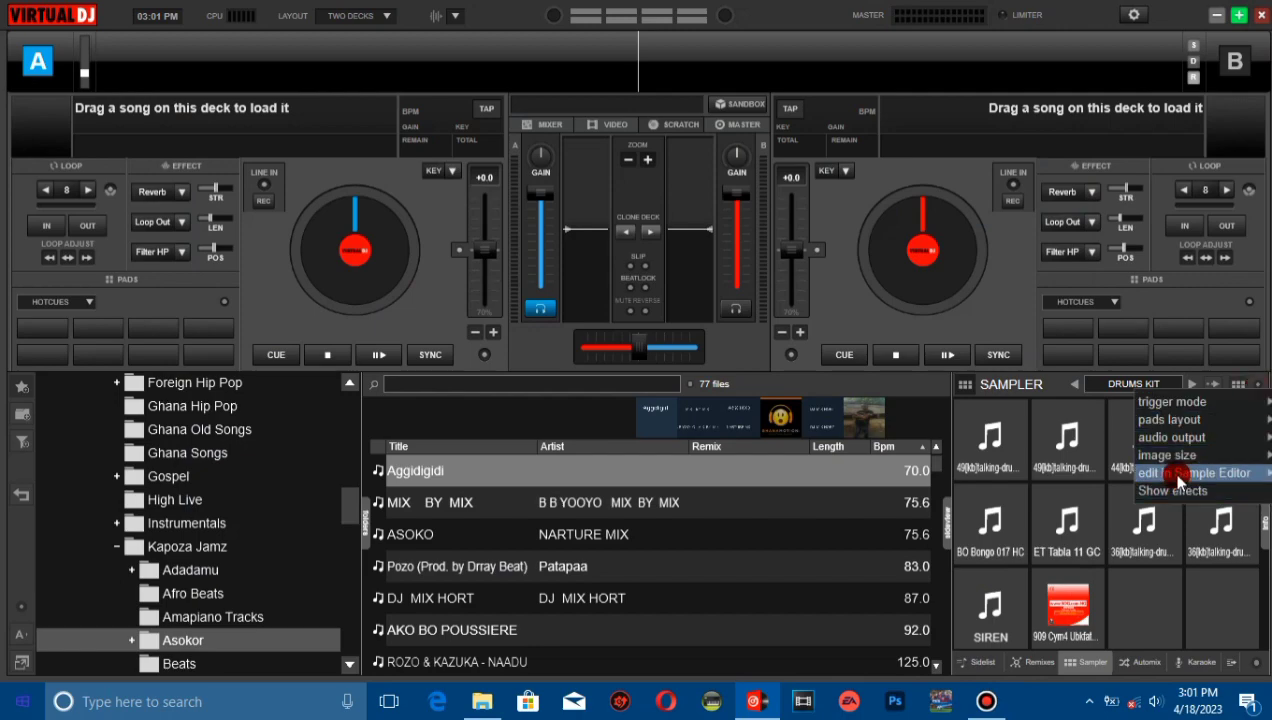
{"action": "mouse_move", "coordinate": [1150, 472]}
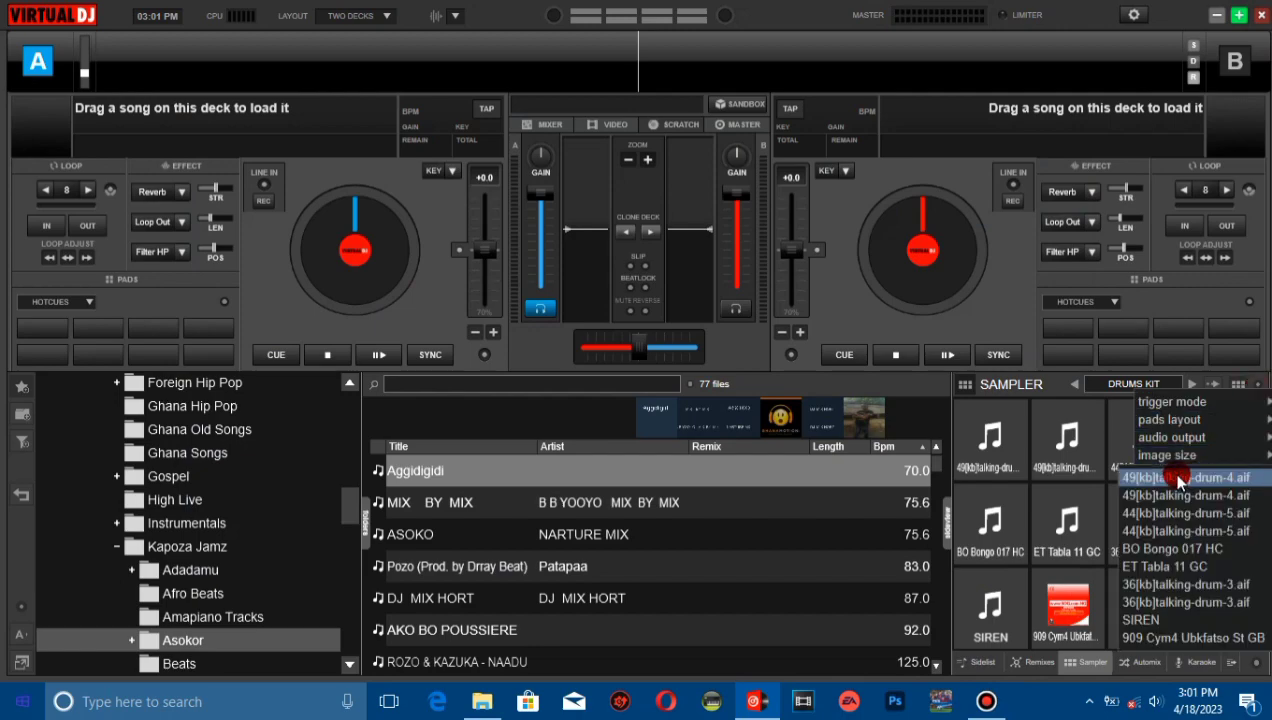
{"action": "left_click", "coordinate": [1165, 638]}
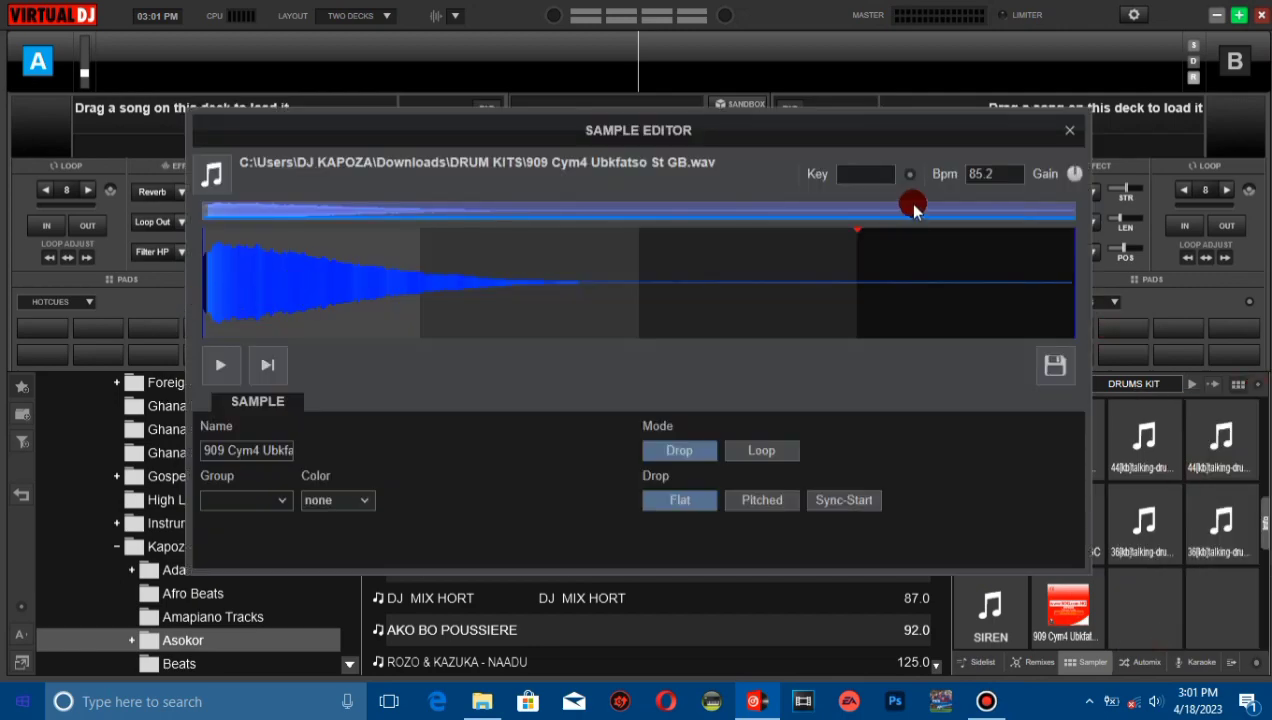
{"action": "left_click", "coordinate": [911, 177]}
{"action": "left_click", "coordinate": [938, 224]}
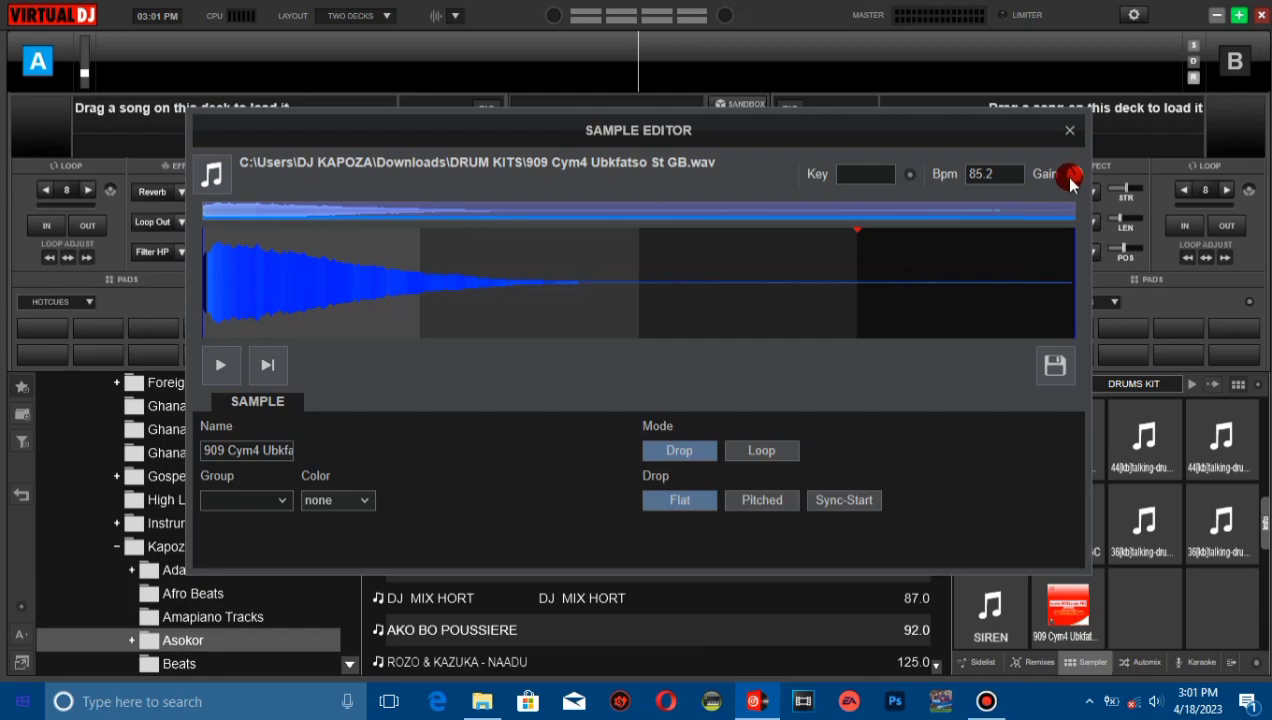
{"action": "left_click", "coordinate": [1055, 365]}
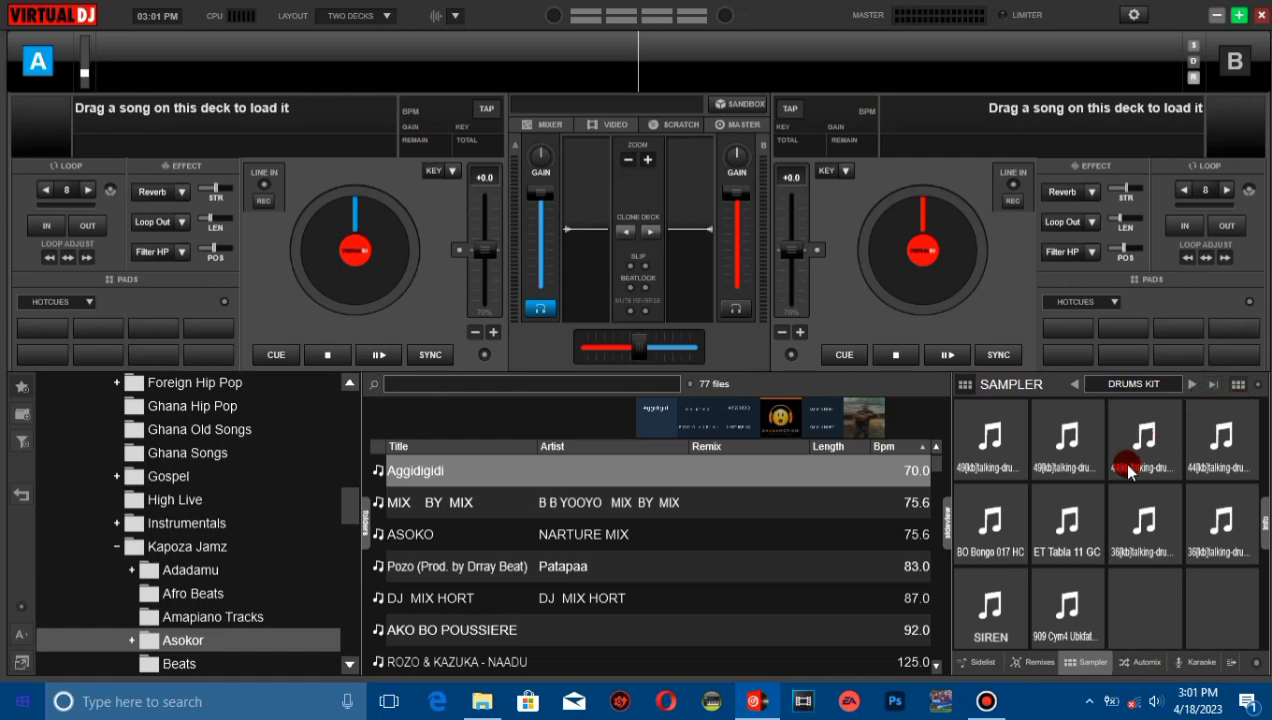
Cycle the DRUMS KIT bank's sampler mode through on/off to a different trigger mode.
{"action": "left_click", "coordinate": [1213, 389]}
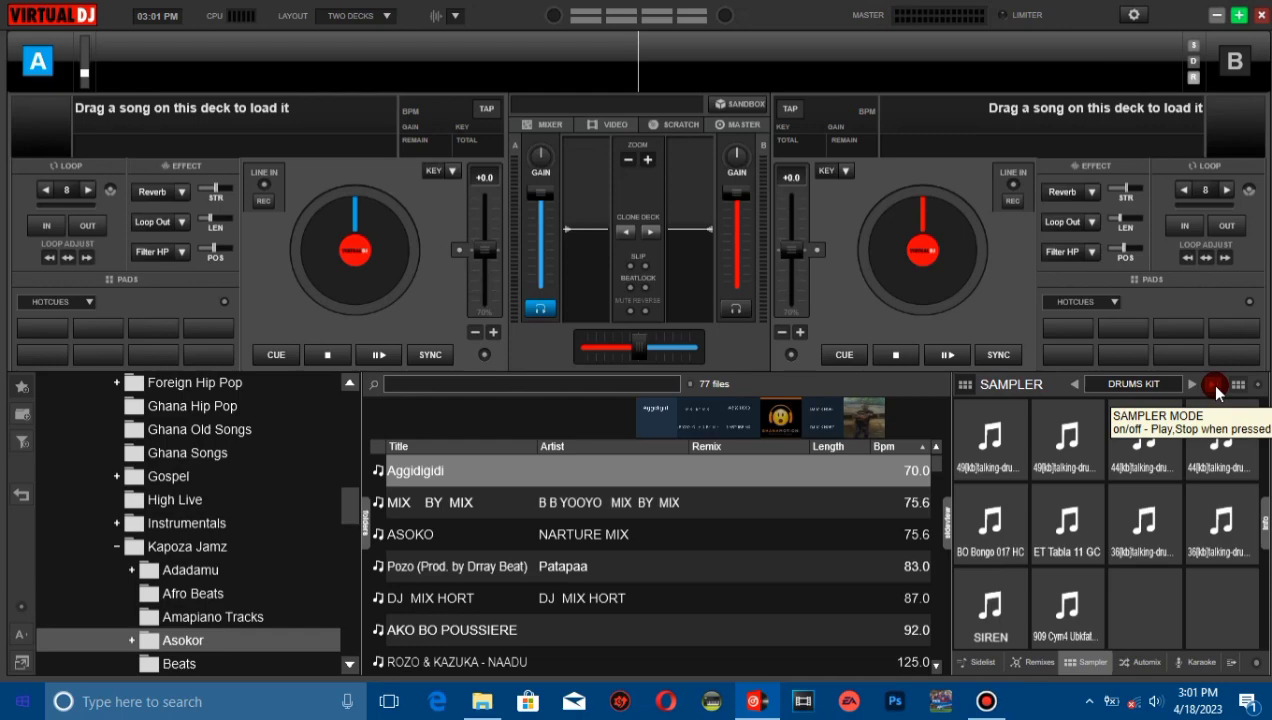
{"action": "left_click", "coordinate": [1213, 389]}
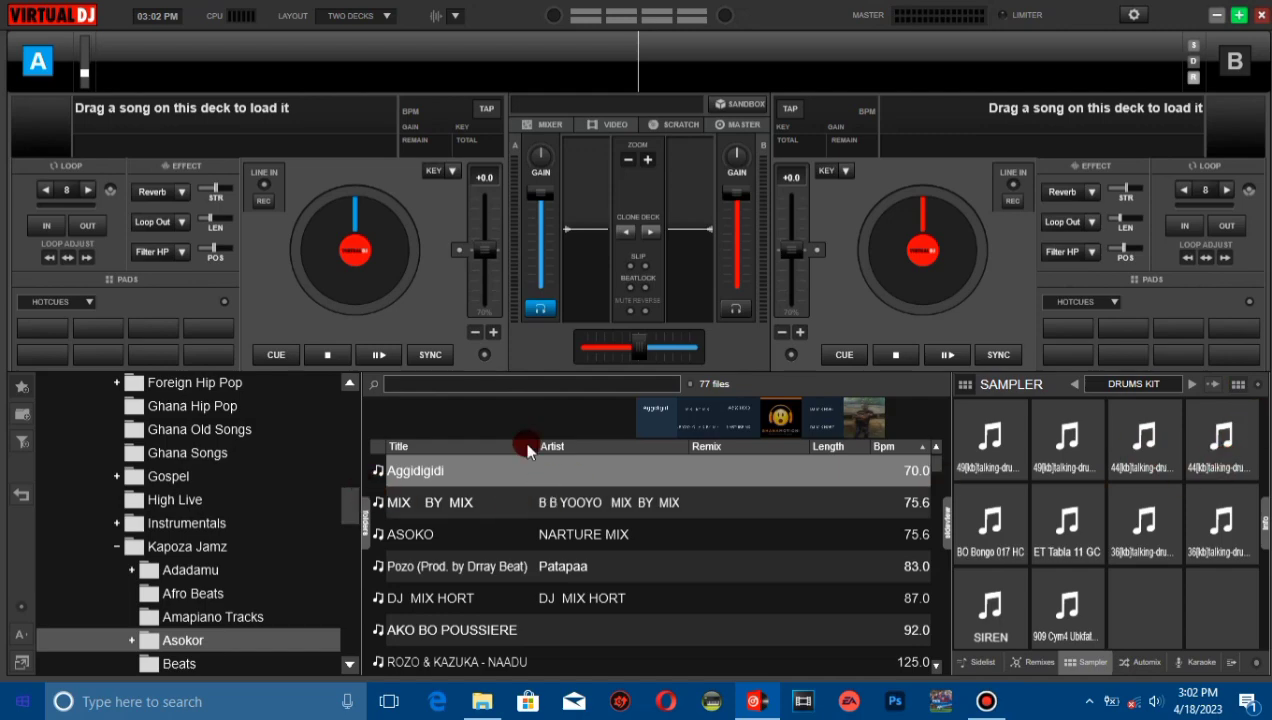
Load the TRAMOL track onto deck A by searching the library for TRA, and loop it at 8 beats.
{"action": "scroll", "coordinate": [240, 560], "scroll_direction": "up", "scroll_amount": 1}
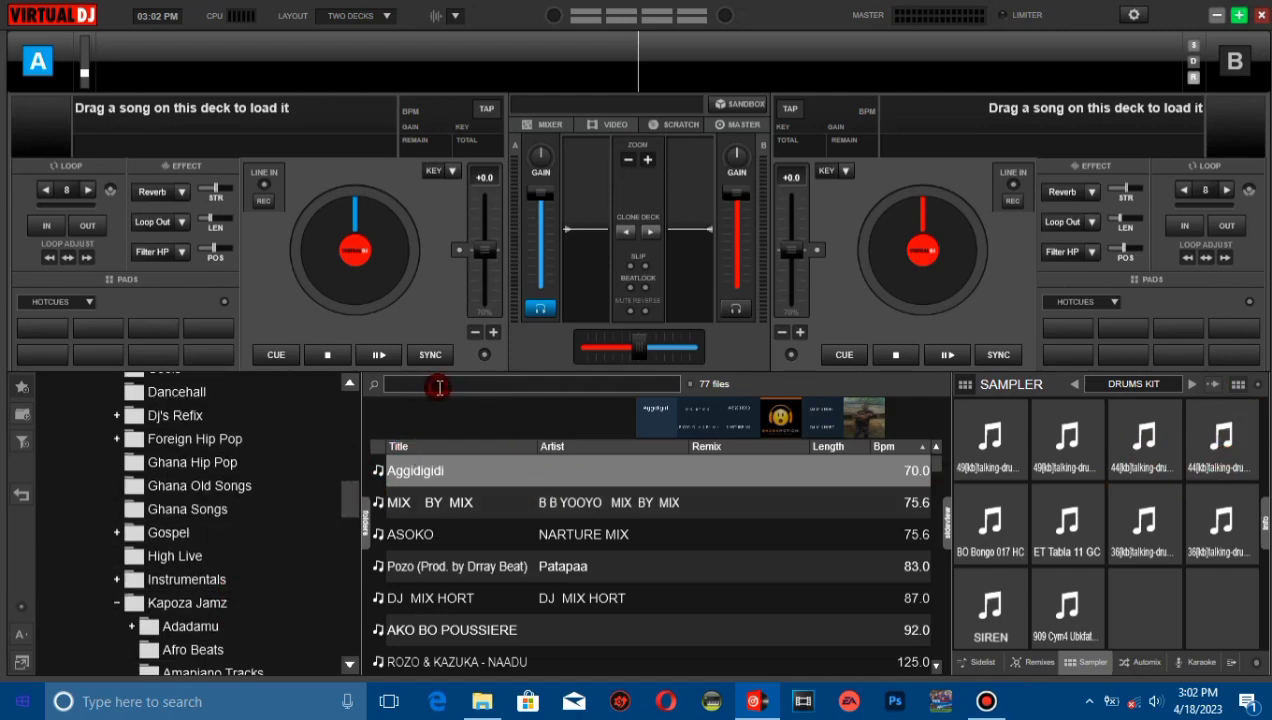
{"action": "type", "text": "RA"}
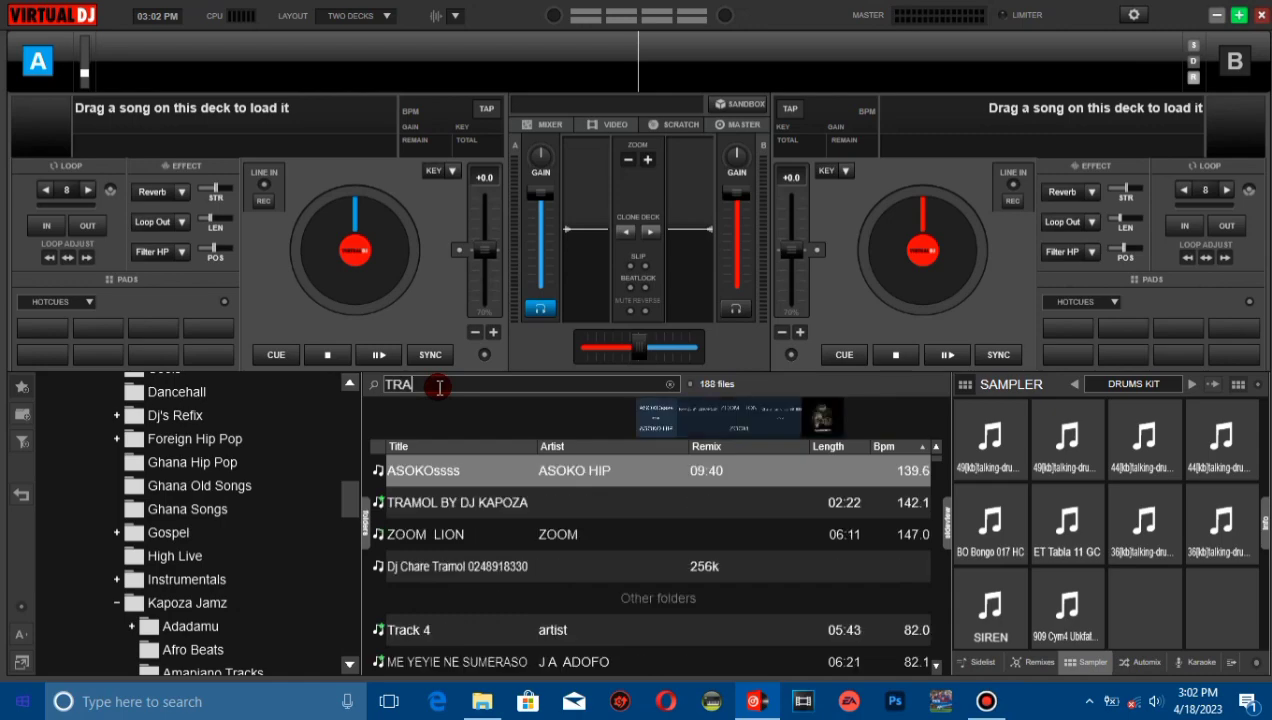
{"action": "left_click_drag", "start_coordinate": [410, 510], "coordinate": [390, 265]}
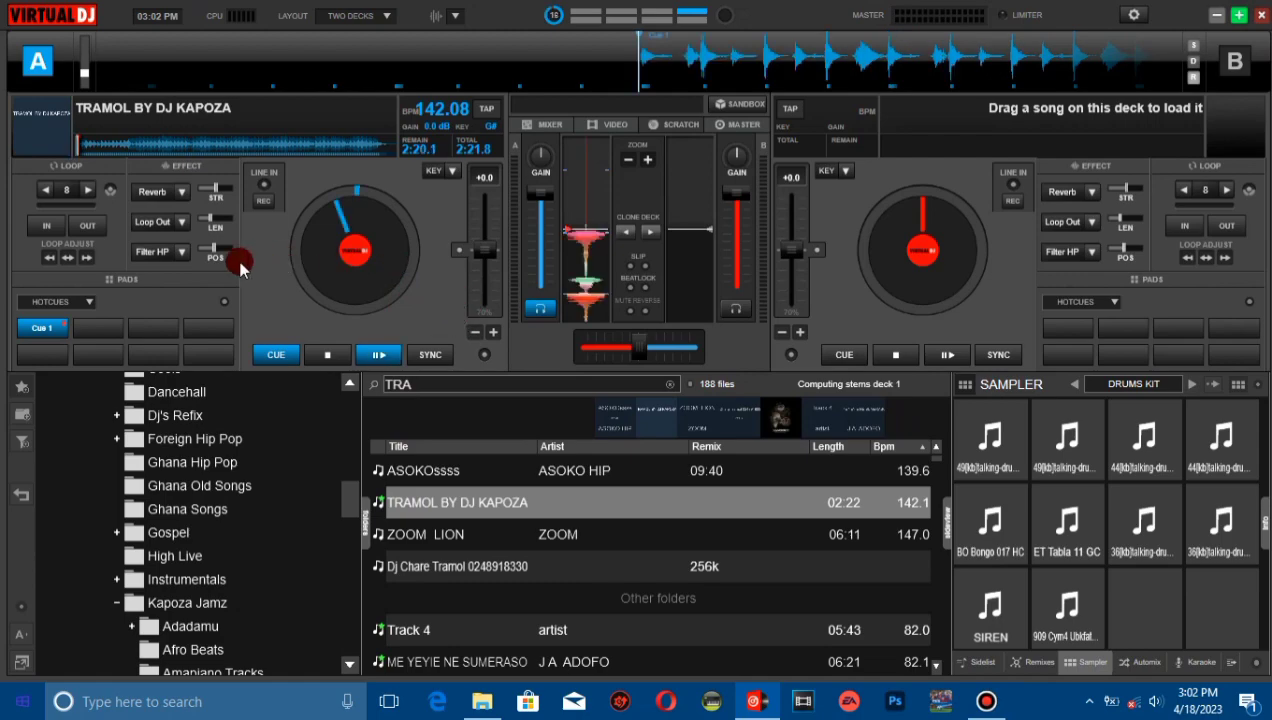
{"action": "key", "text": "l"}
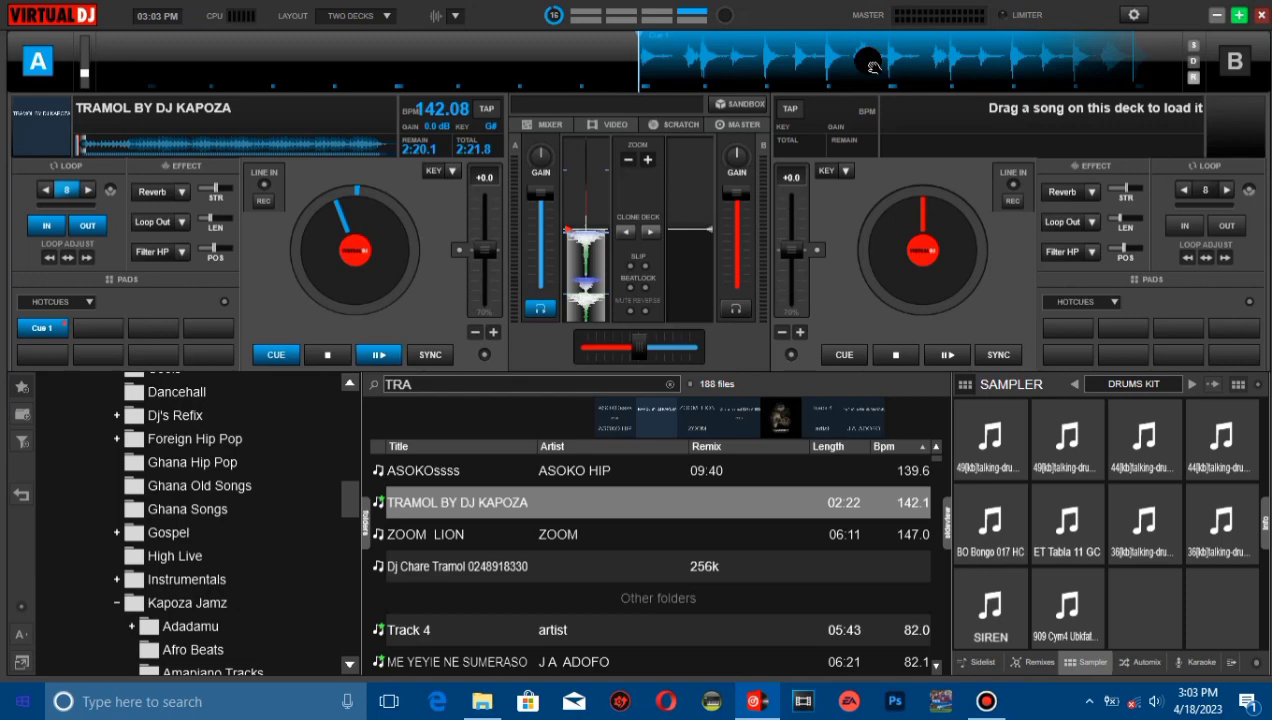
Start recording to Drops.mp3 in MP3 format and play the looped TRAMOL track on deck A.
{"action": "left_click", "coordinate": [1134, 15]}
{"action": "left_click", "coordinate": [674, 296]}
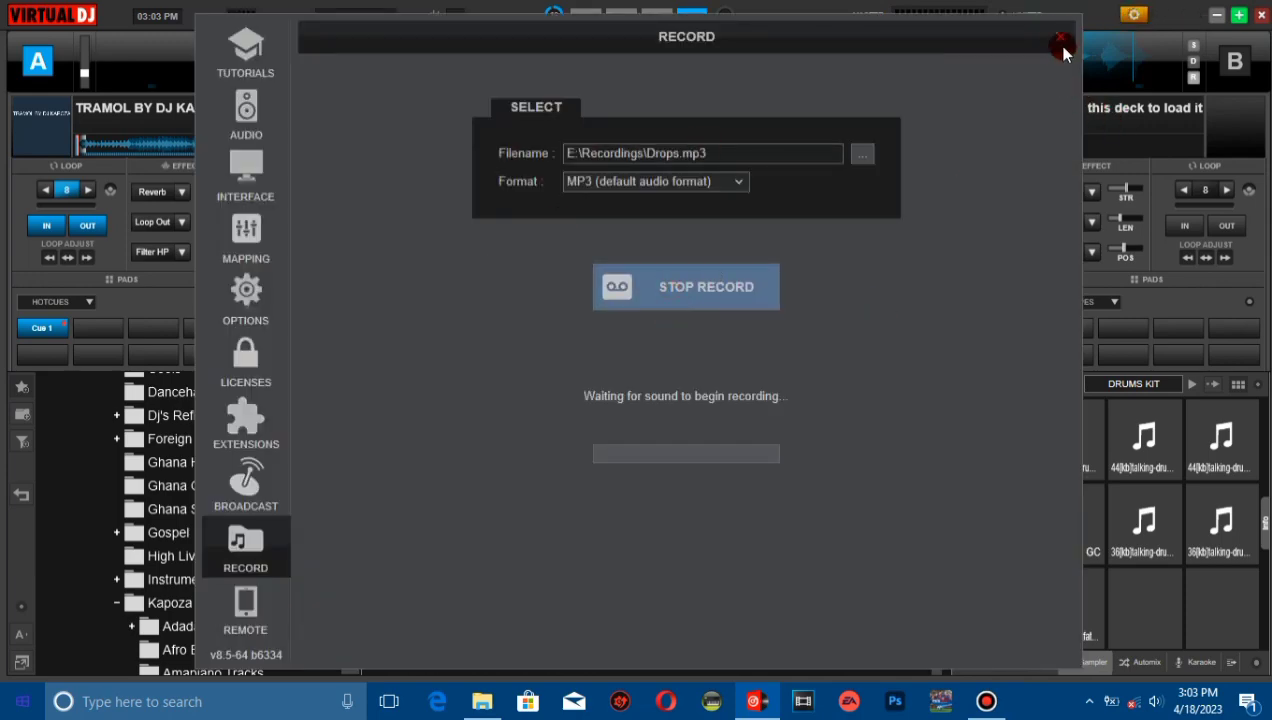
{"action": "left_click", "coordinate": [1057, 37]}
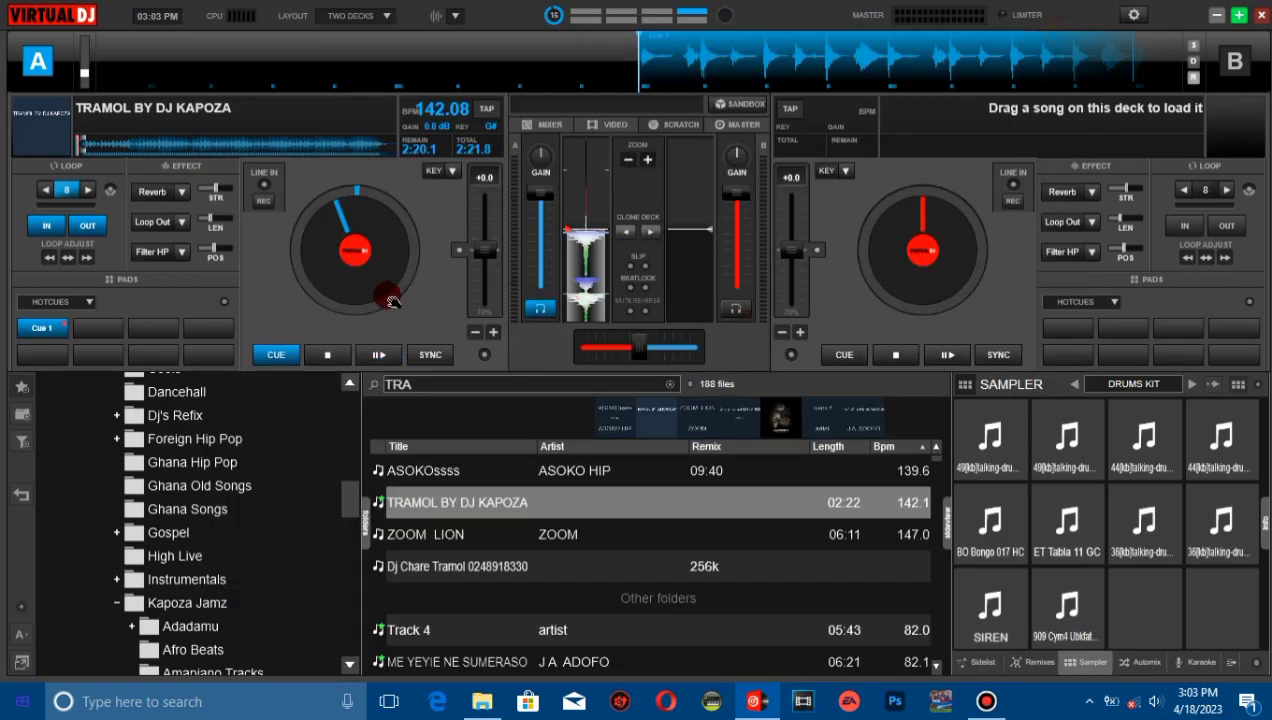
{"action": "left_click", "coordinate": [396, 358]}
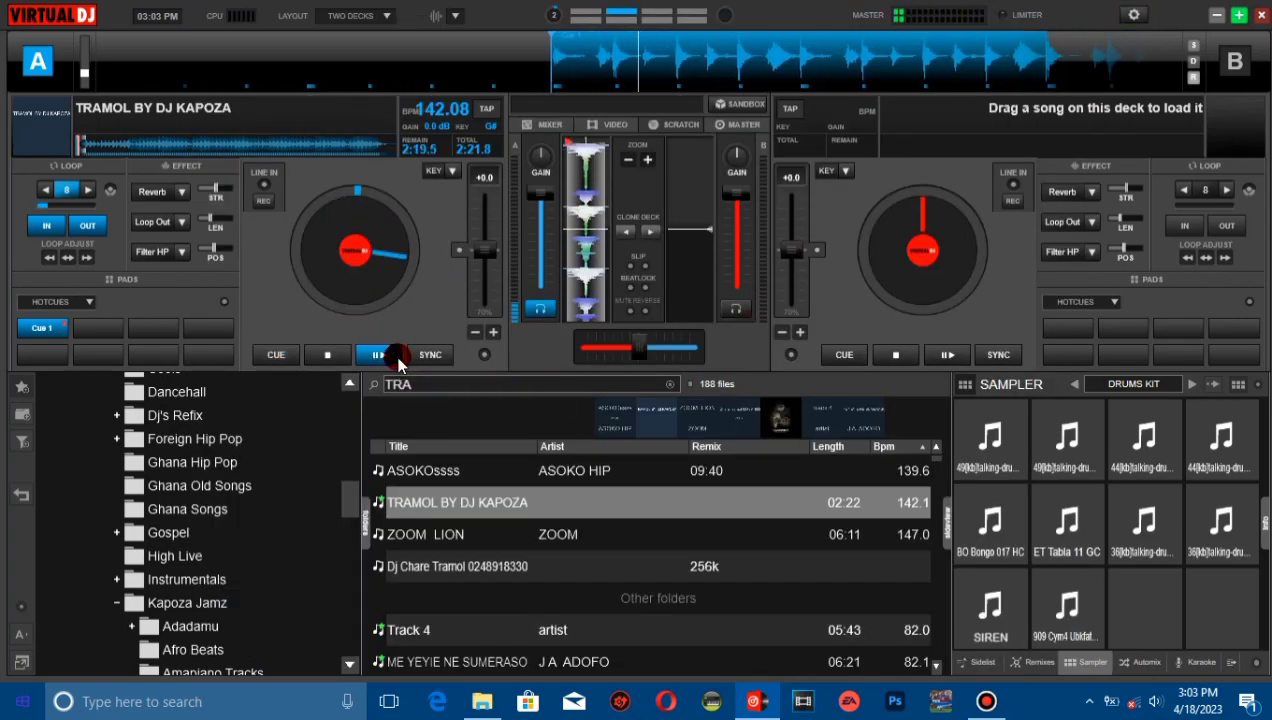